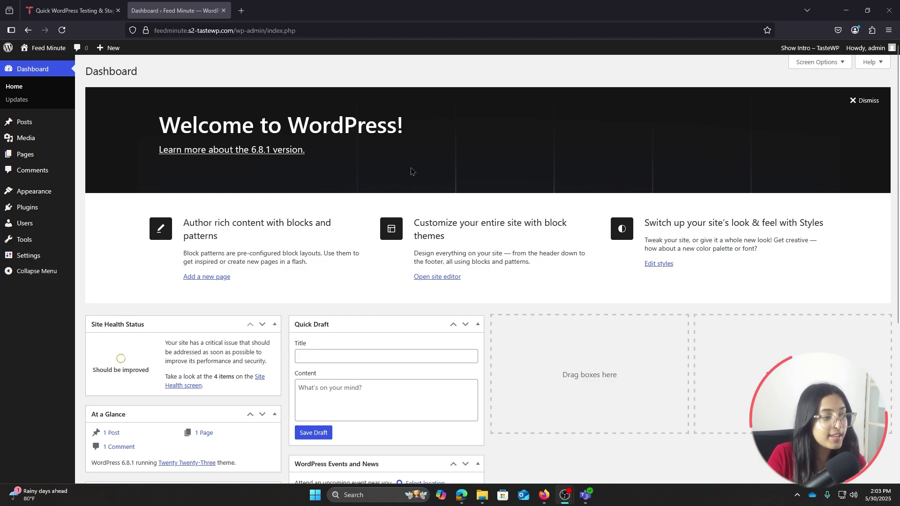
- Search the plugin directory for 'User Re' and install User Registration & Membership
left_click(26, 211)
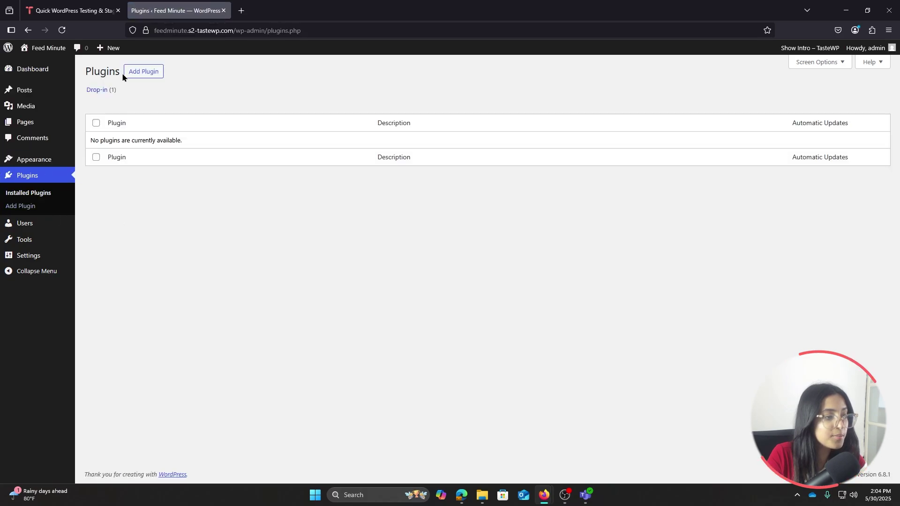
left_click(148, 76)
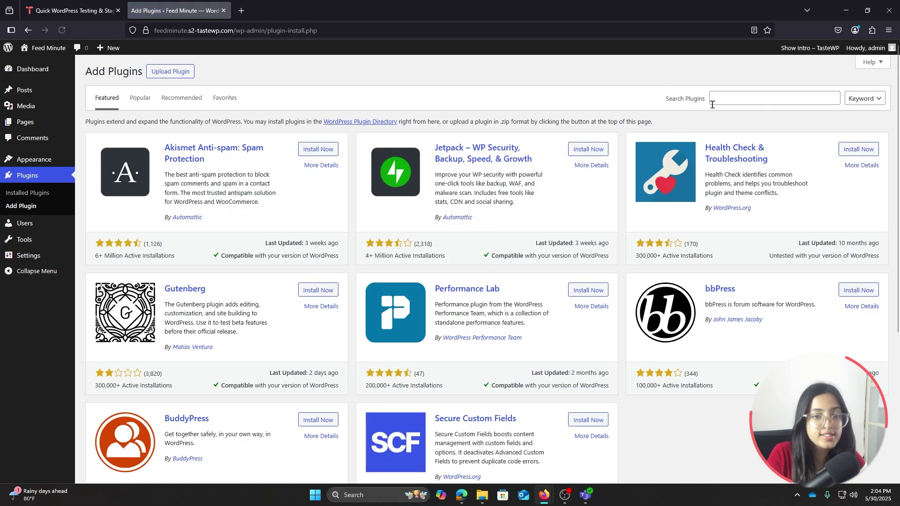
left_click(735, 96)
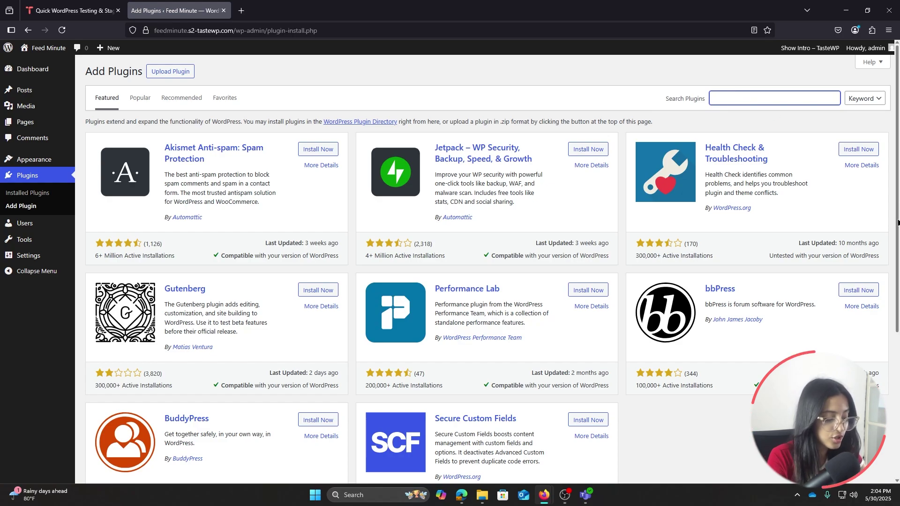
type("User Re")
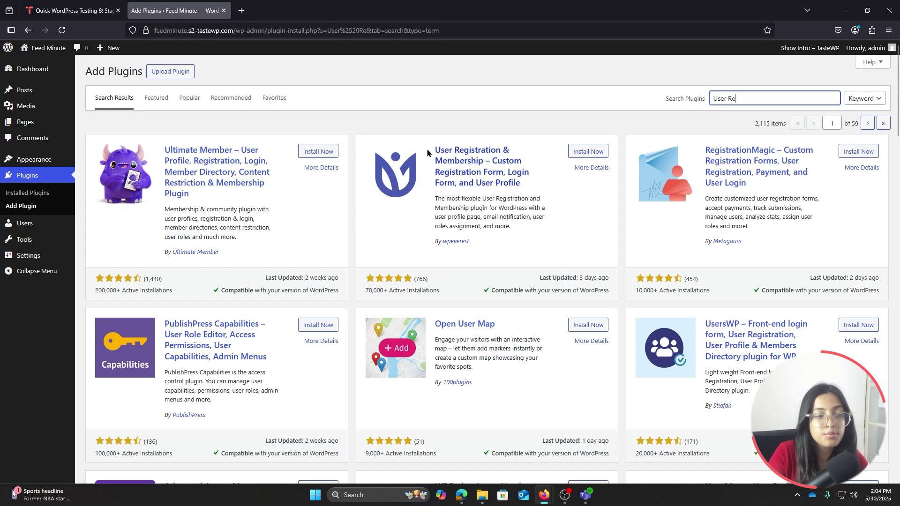
left_click(580, 152)
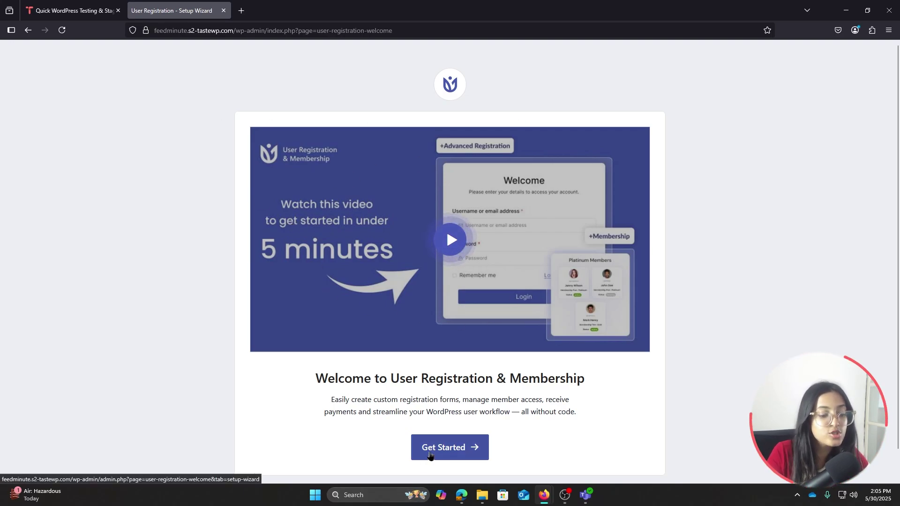
- Launch the setup wizard from the welcome page to reach the Registration Type step
scroll(407, 392, "down", 1)
left_click(422, 410)
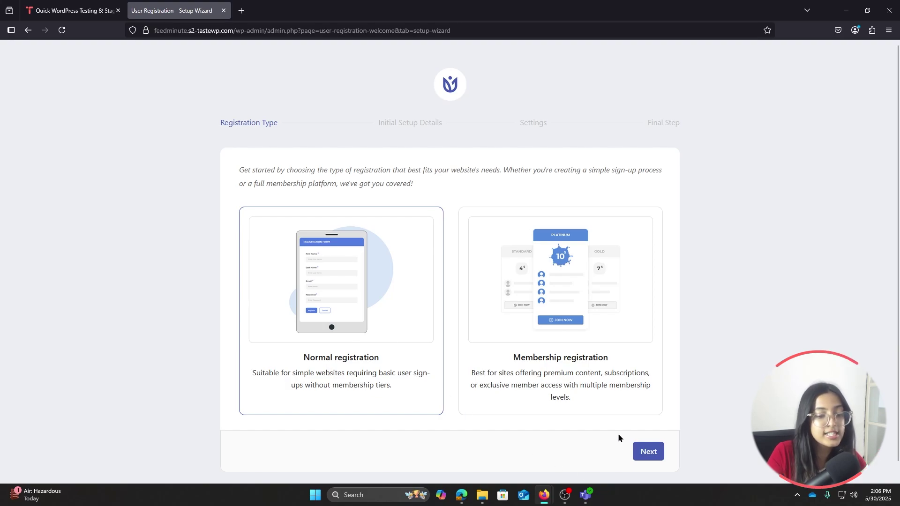
- Keep Normal registration and advance the wizard to Initial Setup Details
left_click(655, 451)
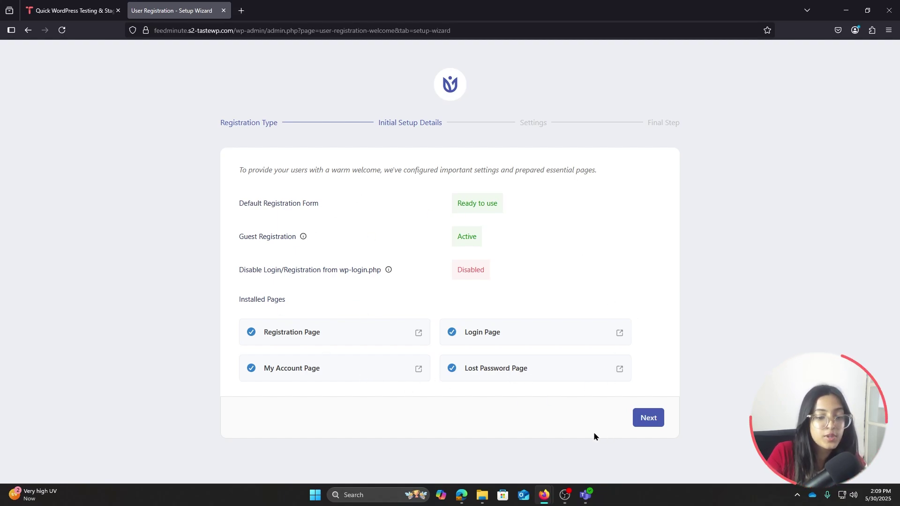
- Move past Initial Setup Details, with the default form and four pages, to Settings
left_click(649, 418)
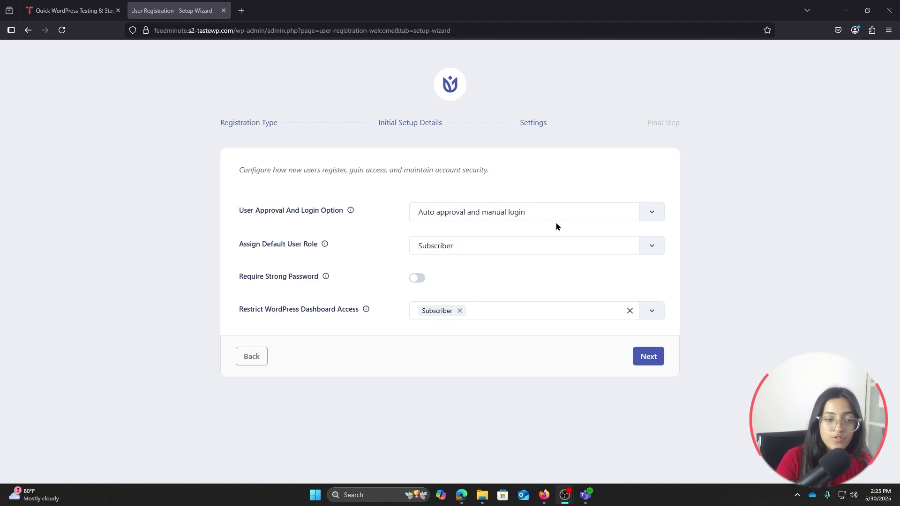
- Keep Subscriber as default role and turn on Require Strong Password, Medium strength
left_click(556, 216)
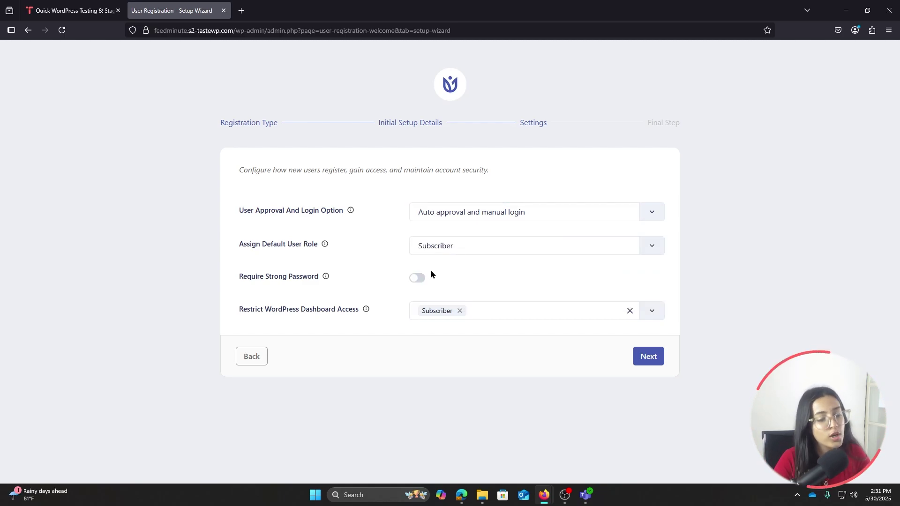
left_click(652, 249)
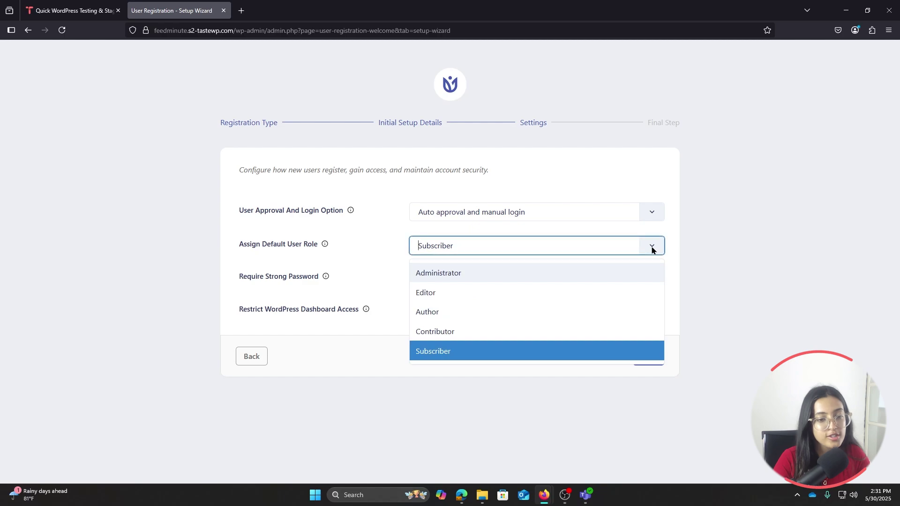
left_click(573, 359)
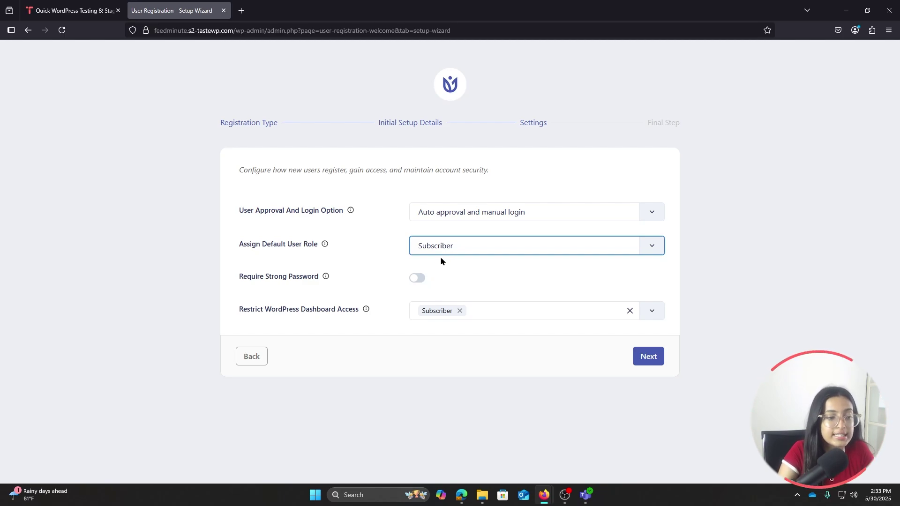
left_click(419, 279)
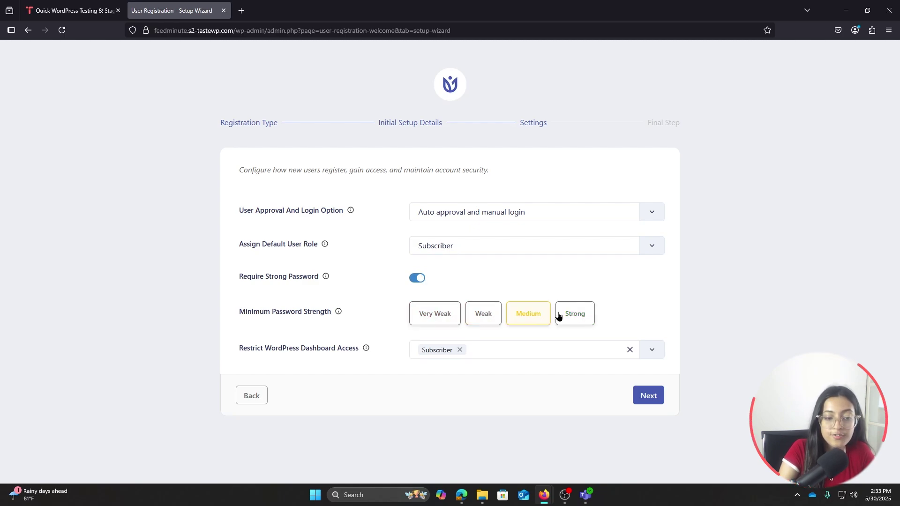
- Turn off Require Strong Password and keep dashboard access restricted for Subscriber only
left_click(414, 280)
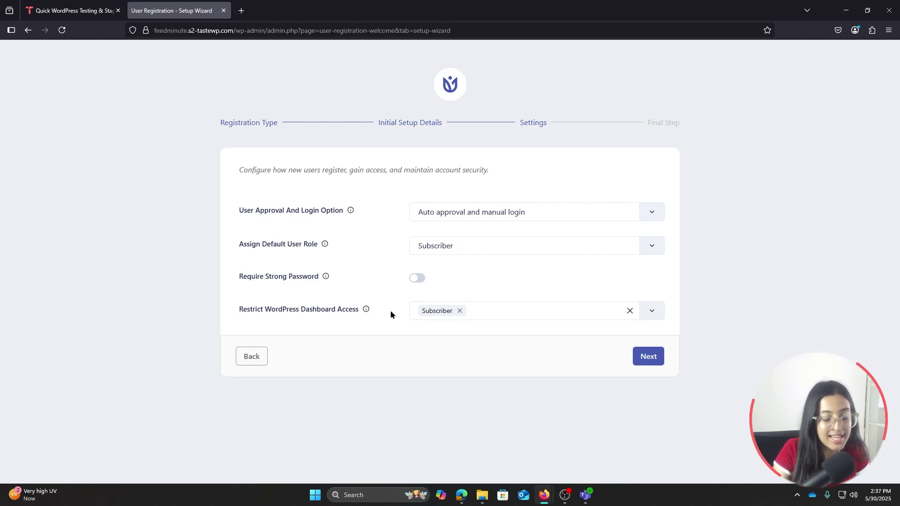
left_click(652, 311)
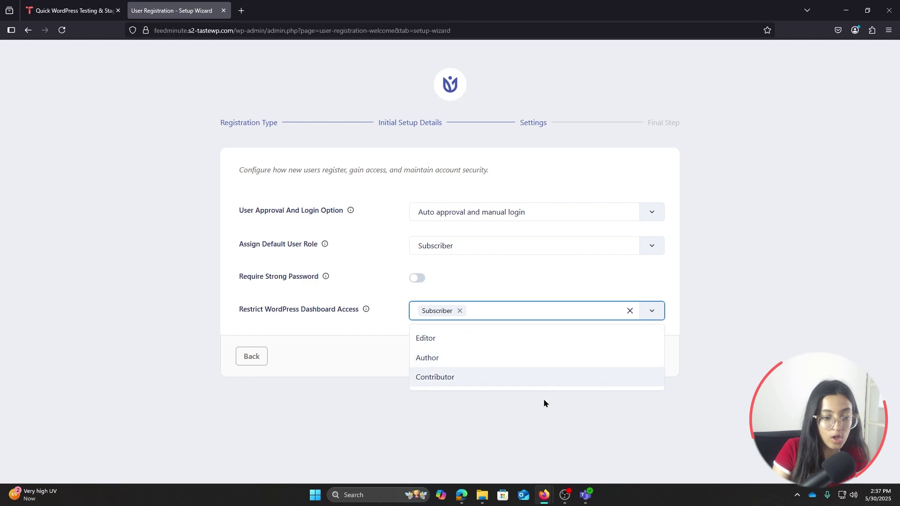
left_click(484, 305)
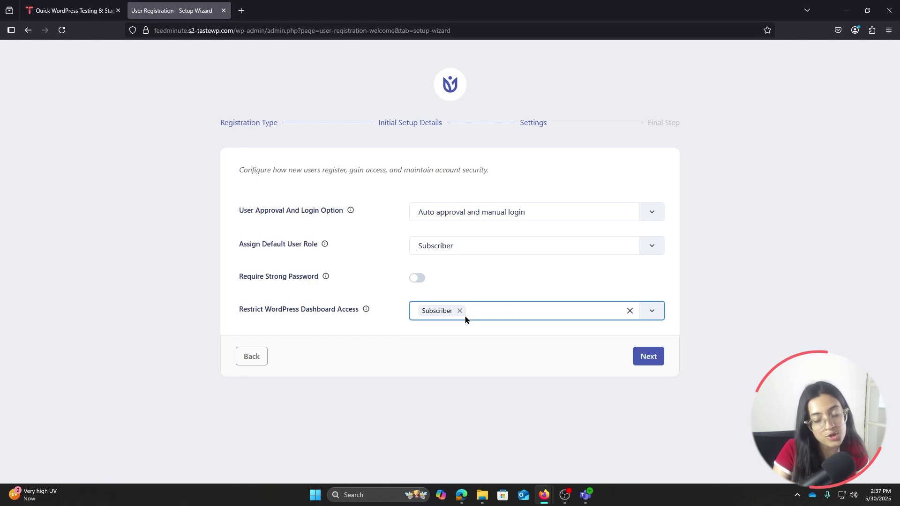
- Save the wizard settings and visit the plugin dashboard with its welcome panel
left_click(643, 359)
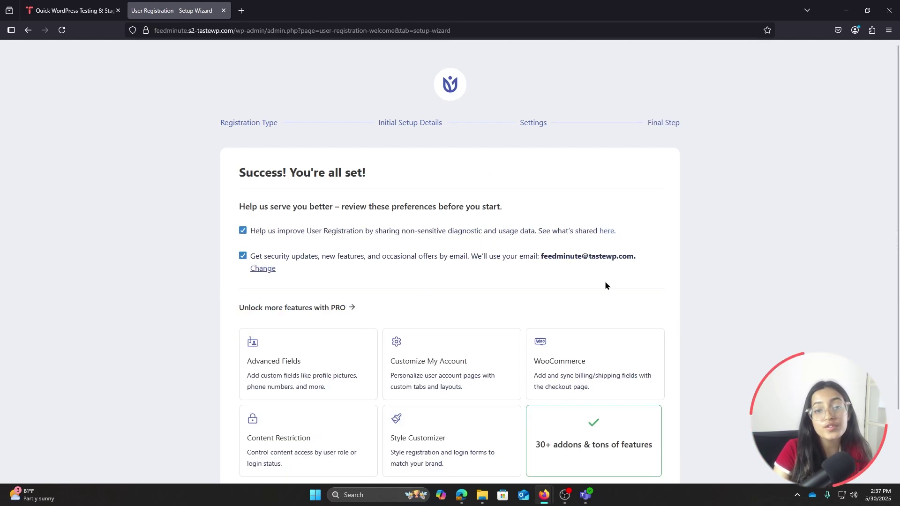
scroll(497, 325, "down", 2)
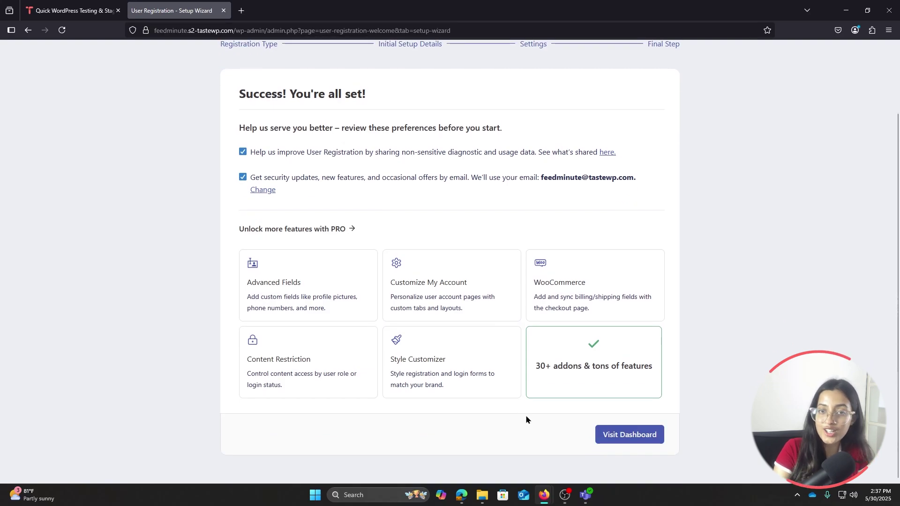
left_click(630, 435)
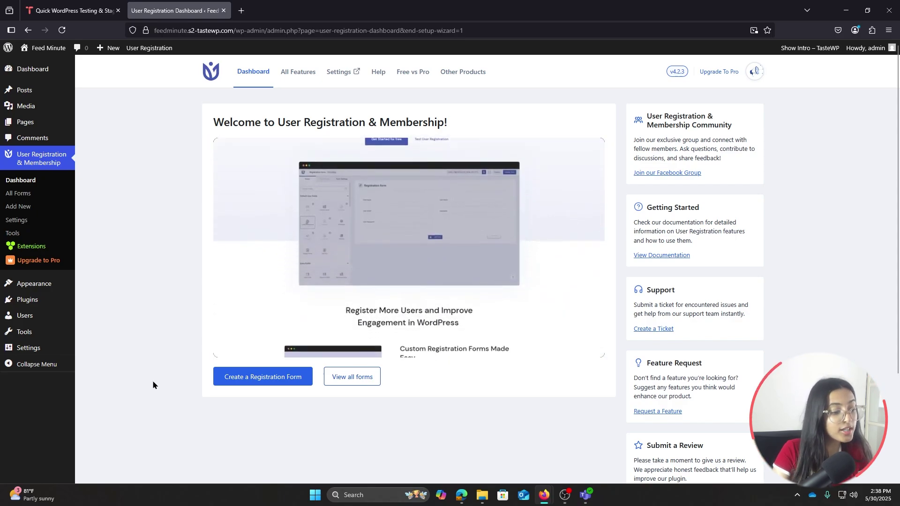
- Begin a new registration form and browse the 50 templates and Start From Scratch option
left_click(257, 381)
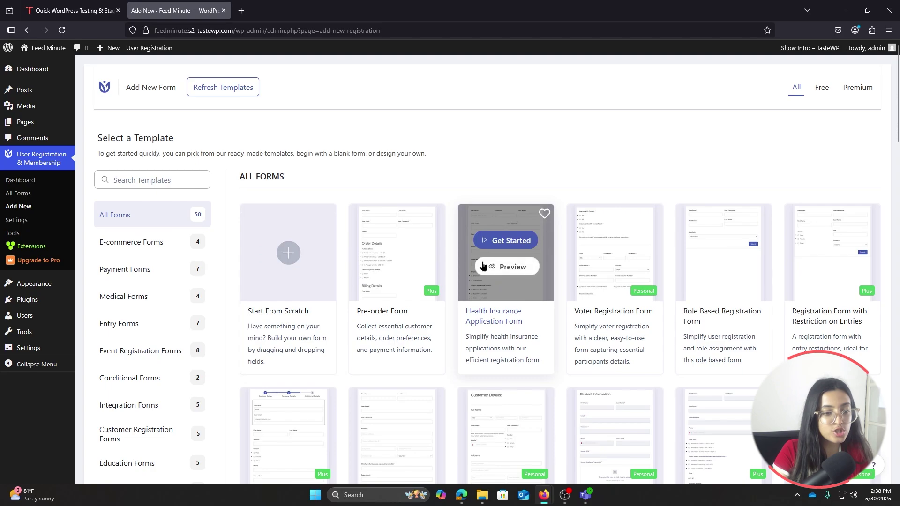
scroll(497, 253, "down", 3)
scroll(497, 253, "up", 3)
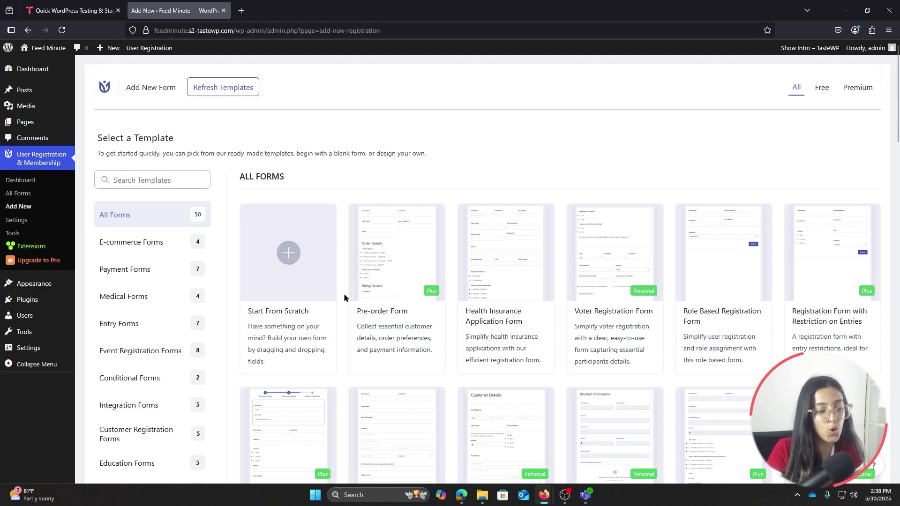
mouse_move(300, 282)
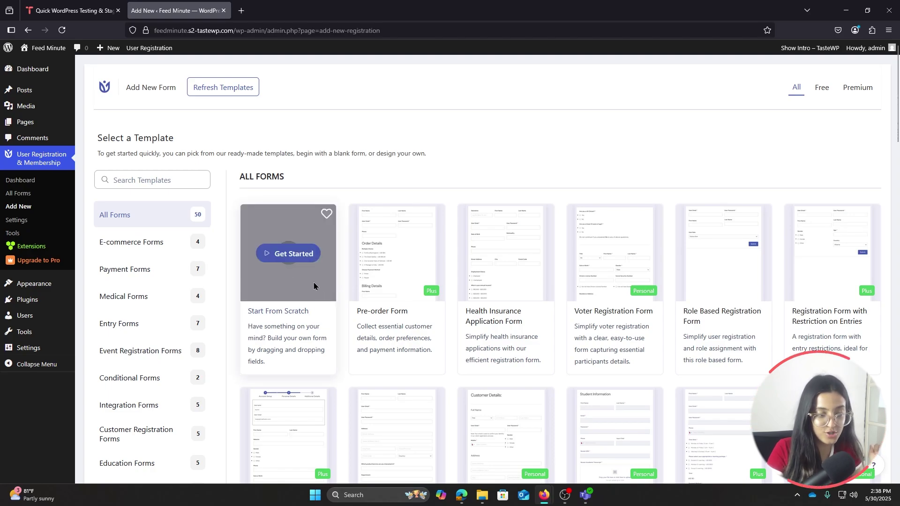
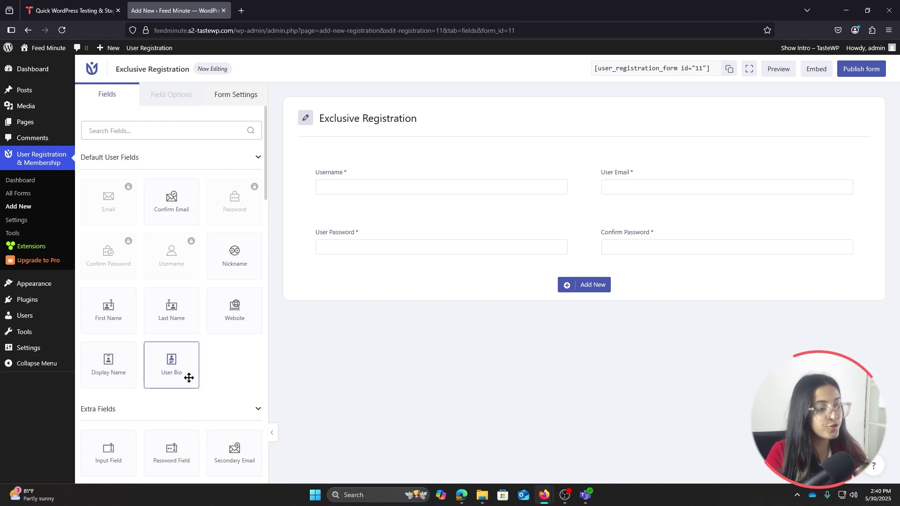
- Add Number and Country fields to the form and move User Password into the right column
scroll(187, 375, "down", 2)
scroll(186, 320, "up", 2)
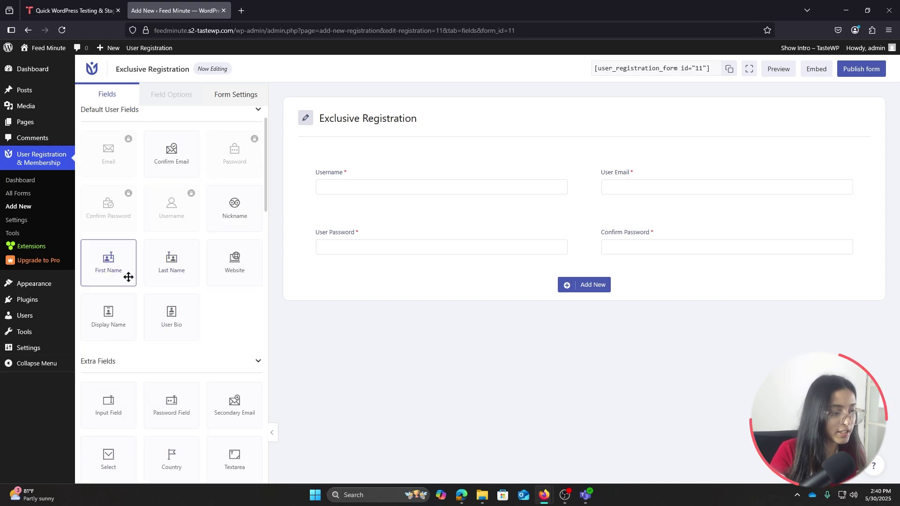
scroll(211, 304, "down", 2)
scroll(211, 303, "down", 1)
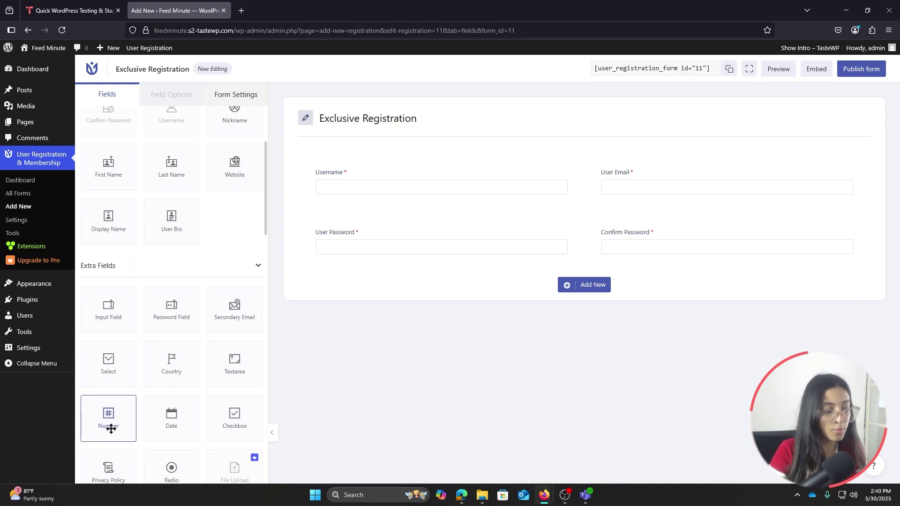
left_click_drag(128, 433, 432, 318)
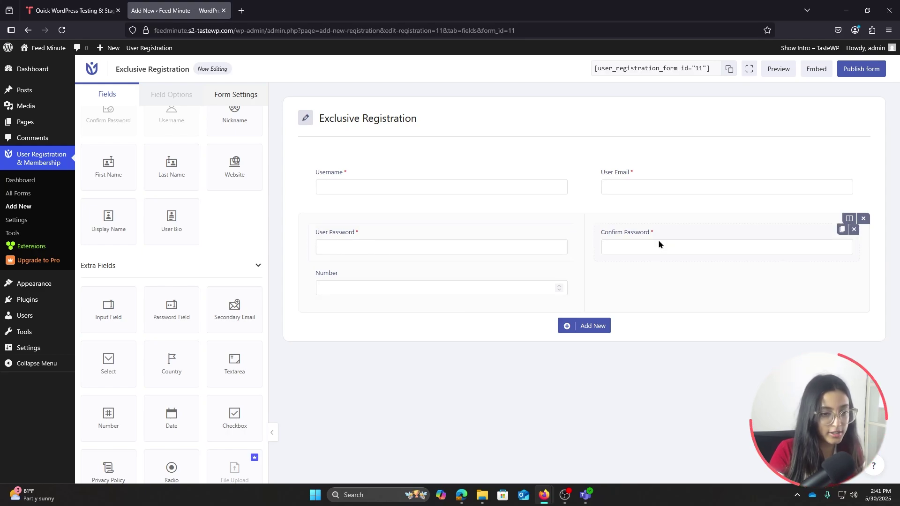
left_click_drag(410, 239, 708, 244)
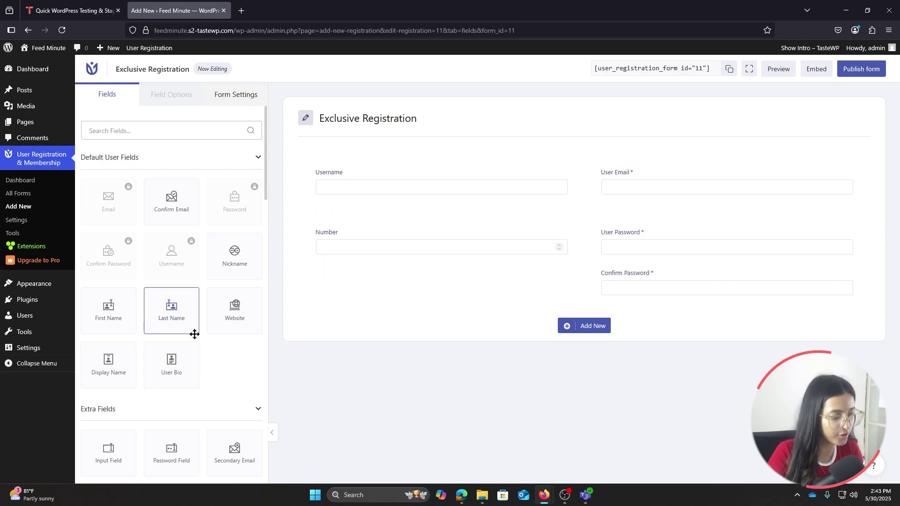
scroll(195, 335, "down", 2)
left_click_drag(171, 413, 413, 289)
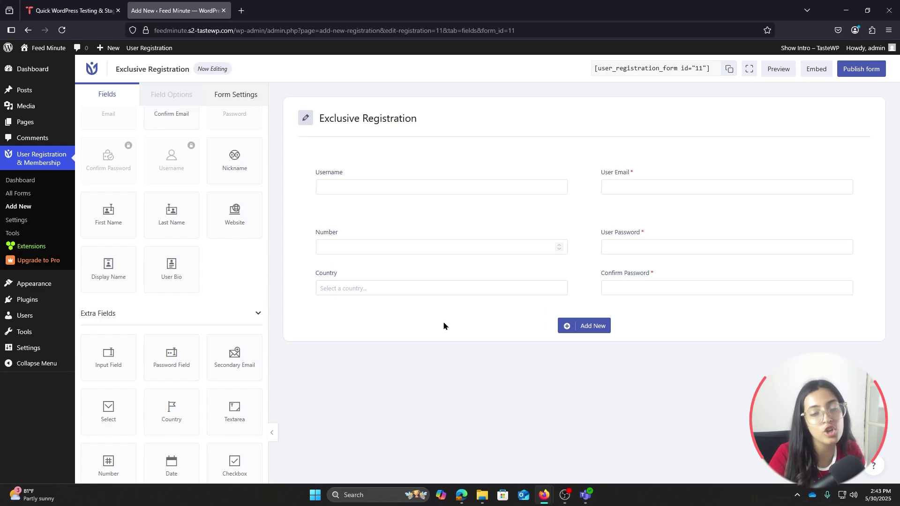
scroll(172, 304, "up", 2)
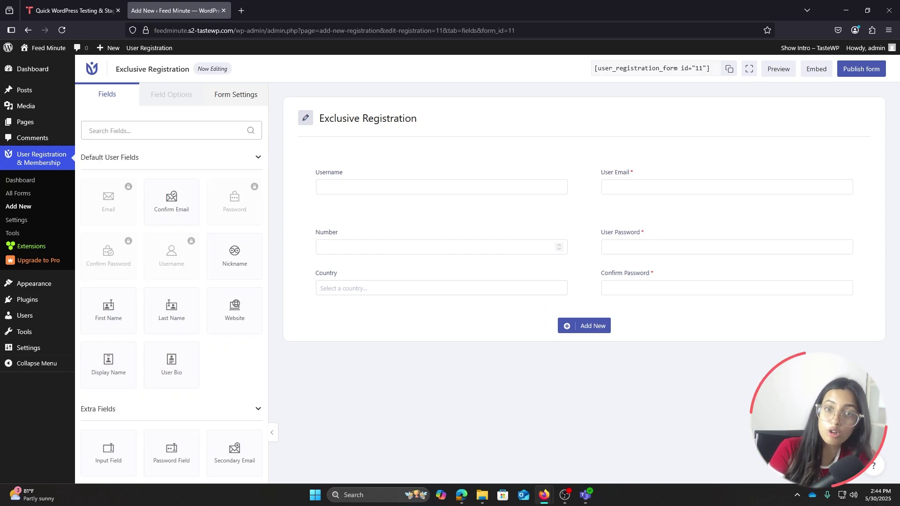
- Relabel the Username field as 'Drop your full name.'
left_click(573, 195)
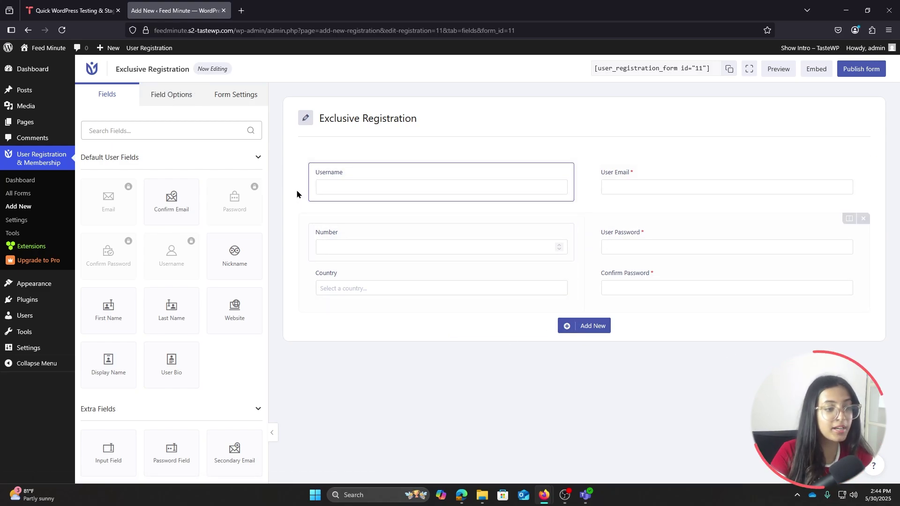
left_click_drag(332, 177, 388, 173)
left_click(387, 172)
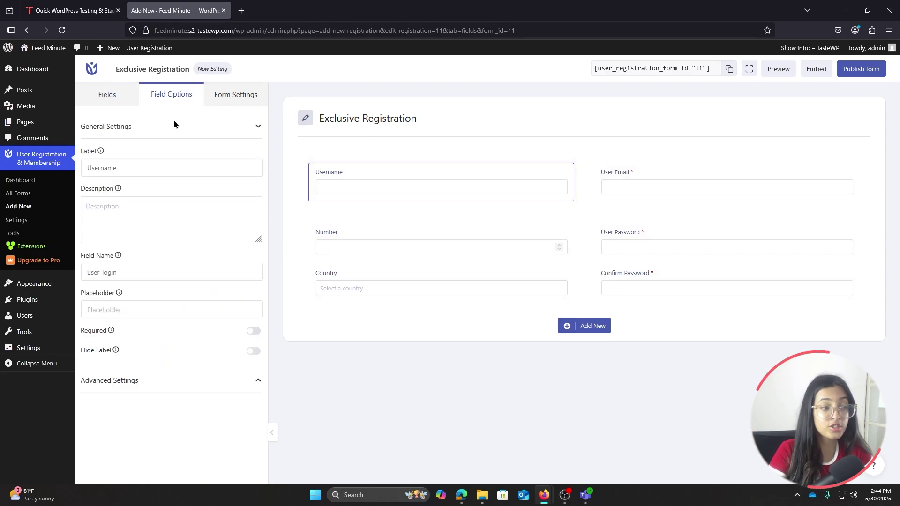
double_click(102, 168)
key("BackSpace")
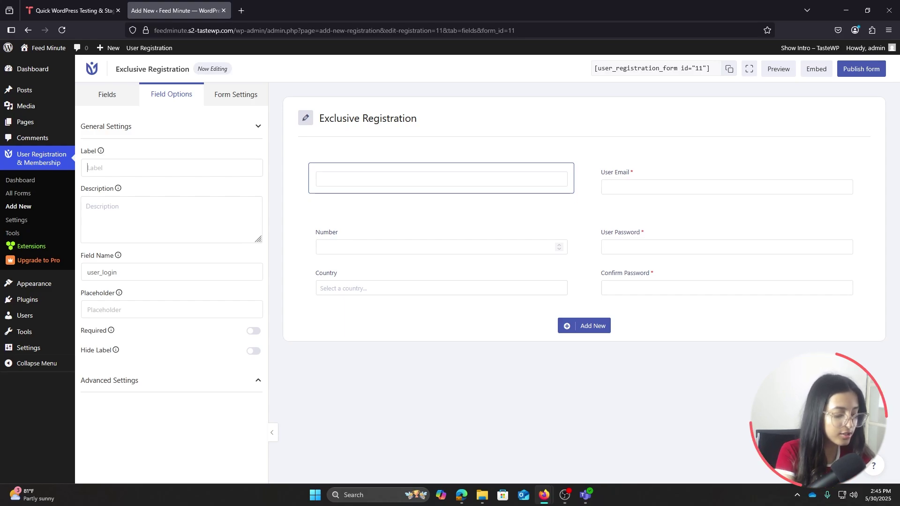
type("Drop your full")
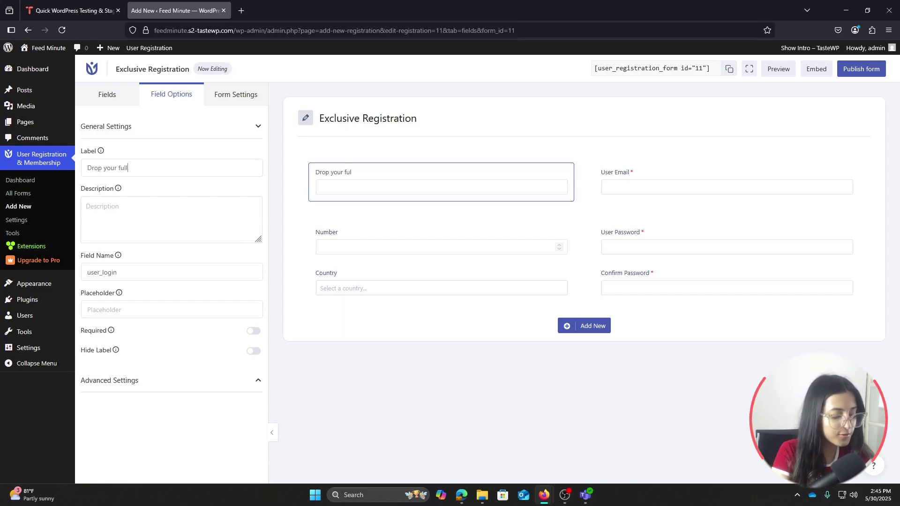
type(" name.")
- Rename the Number field's label to 'Phone Number'
left_click(356, 234)
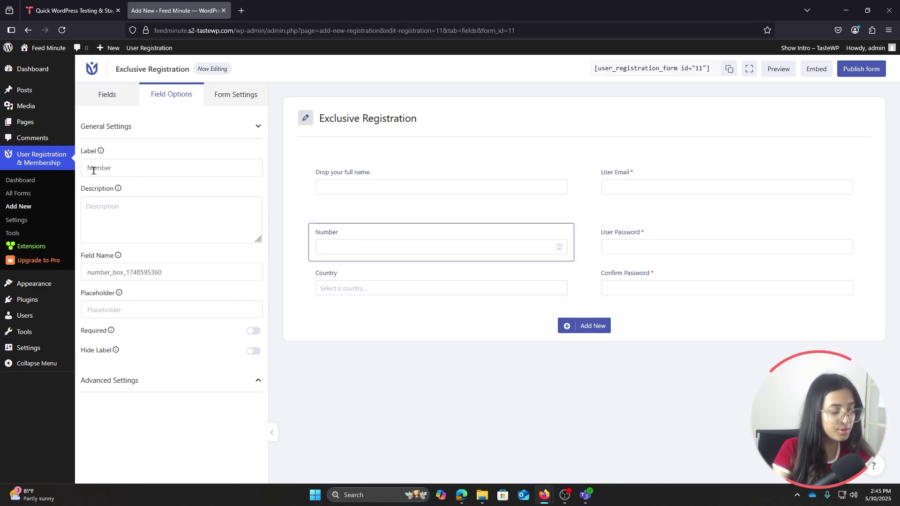
type("Phone")
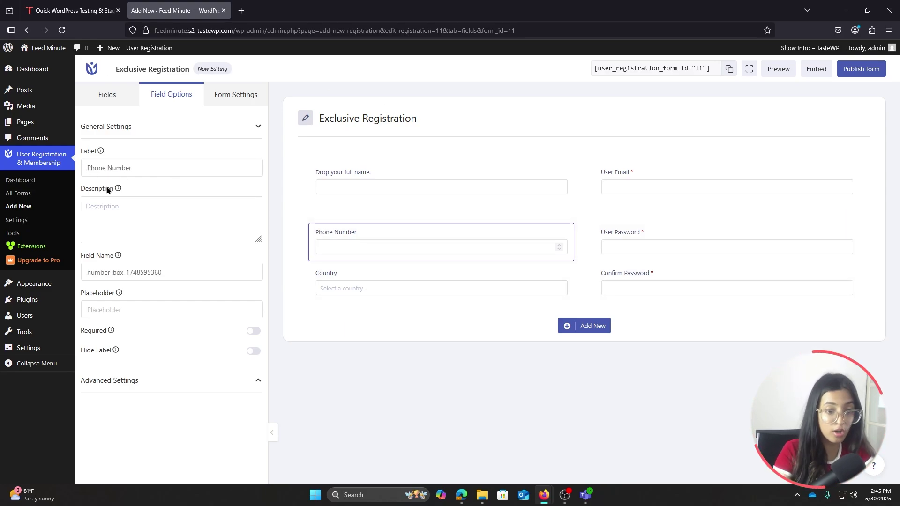
left_click(587, 310)
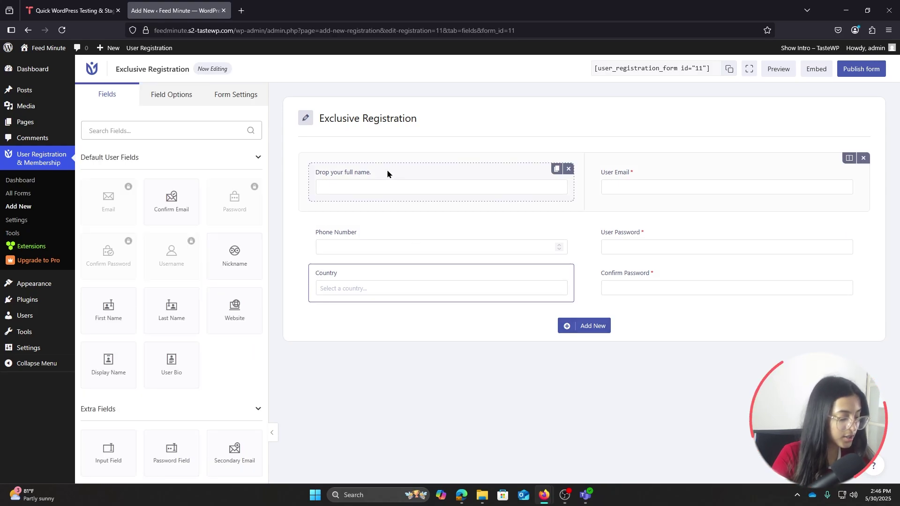
left_click(386, 170)
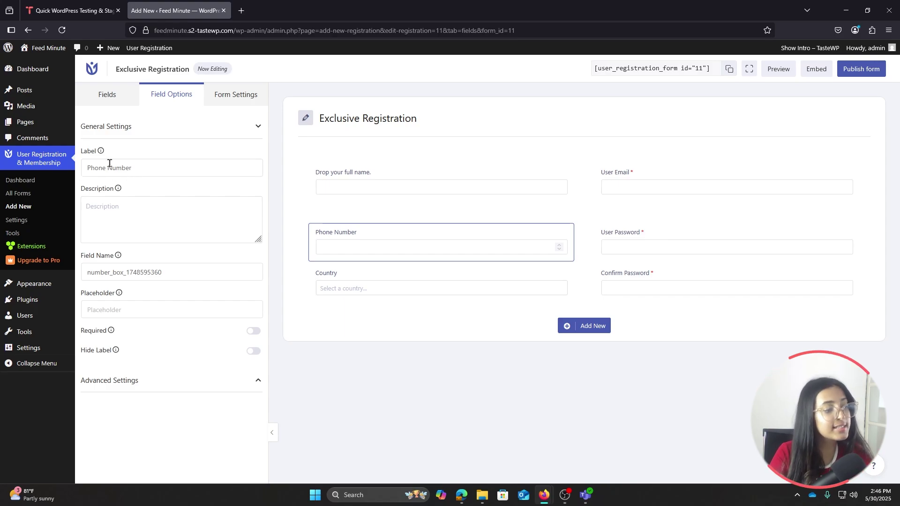
- Make both the full name and Phone Number fields required, then adjust the first row's column layout
left_click(385, 176)
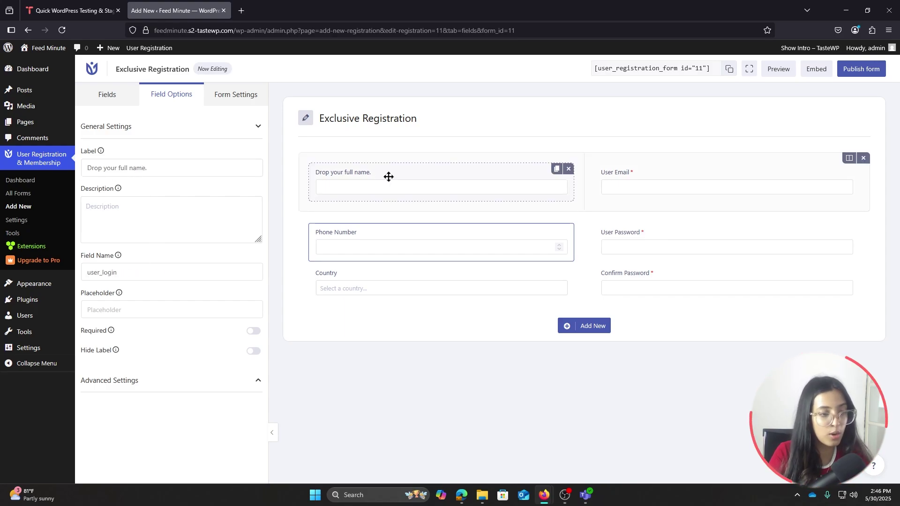
left_click(259, 333)
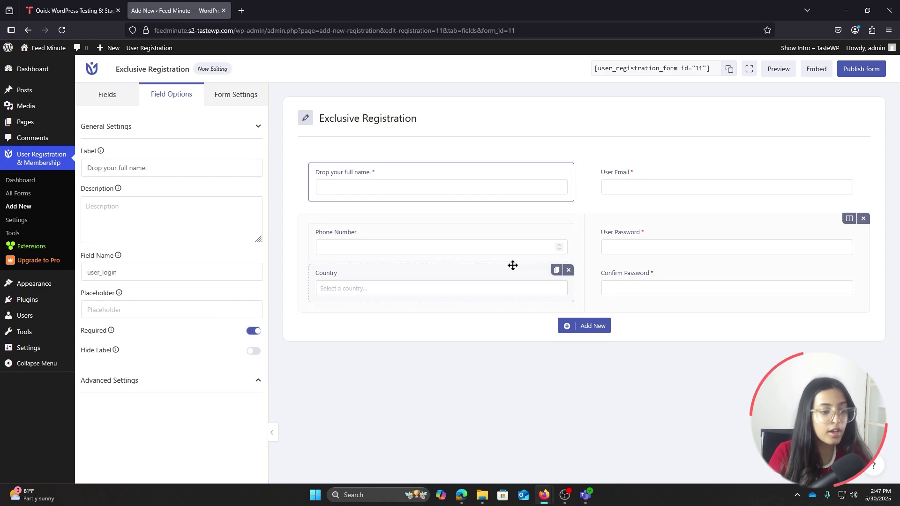
left_click(415, 237)
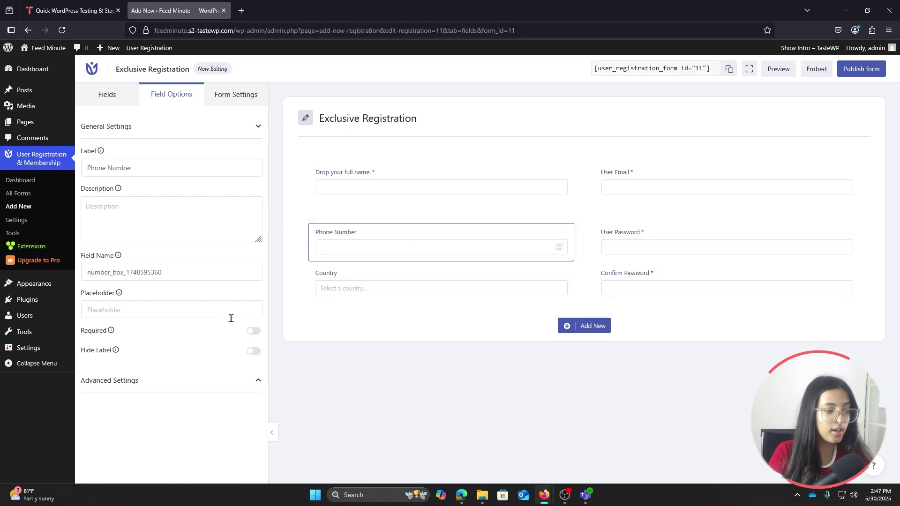
left_click(254, 332)
left_click(827, 109)
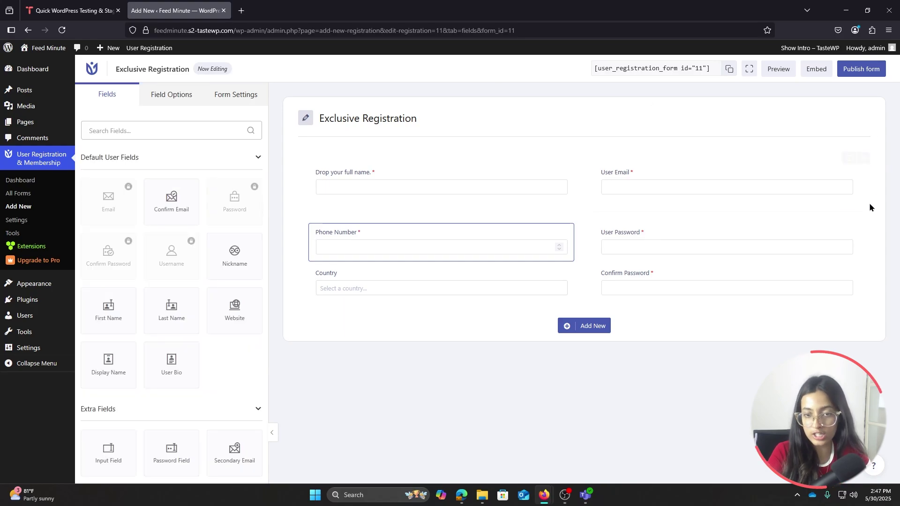
mouse_move(864, 167)
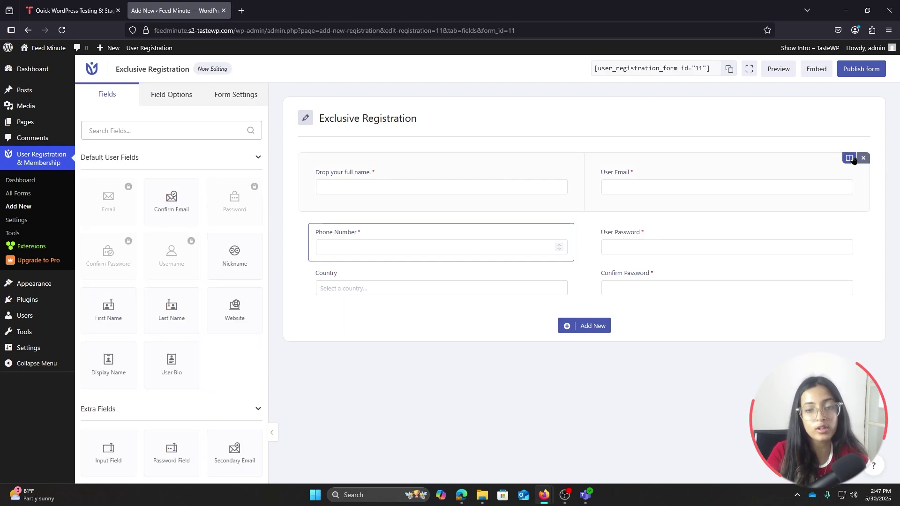
left_click(848, 159)
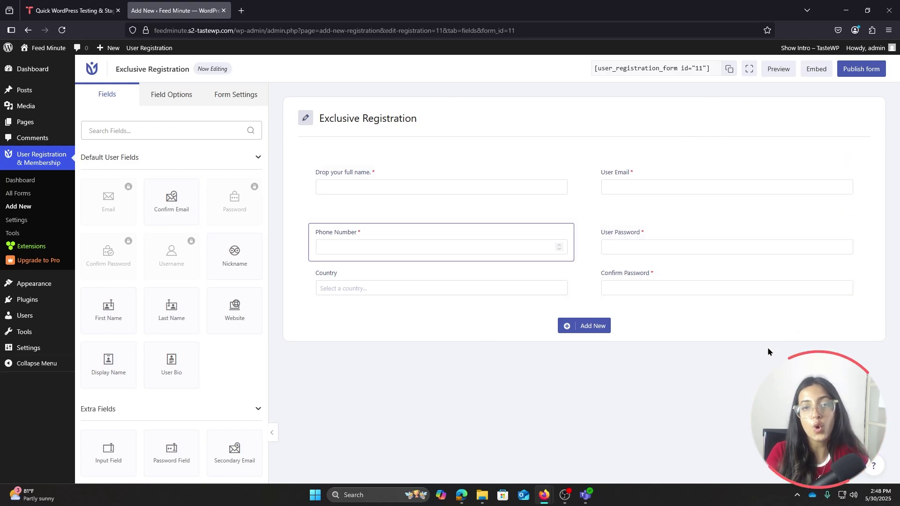
- In the form's General settings, enable a form title reading 'Registration here!'
left_click(239, 95)
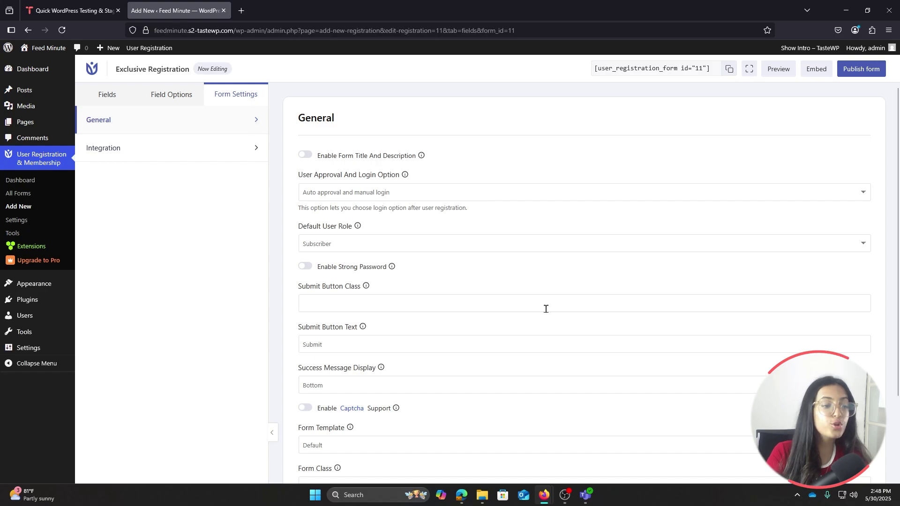
scroll(538, 295, "down", 3)
scroll(538, 294, "up", 3)
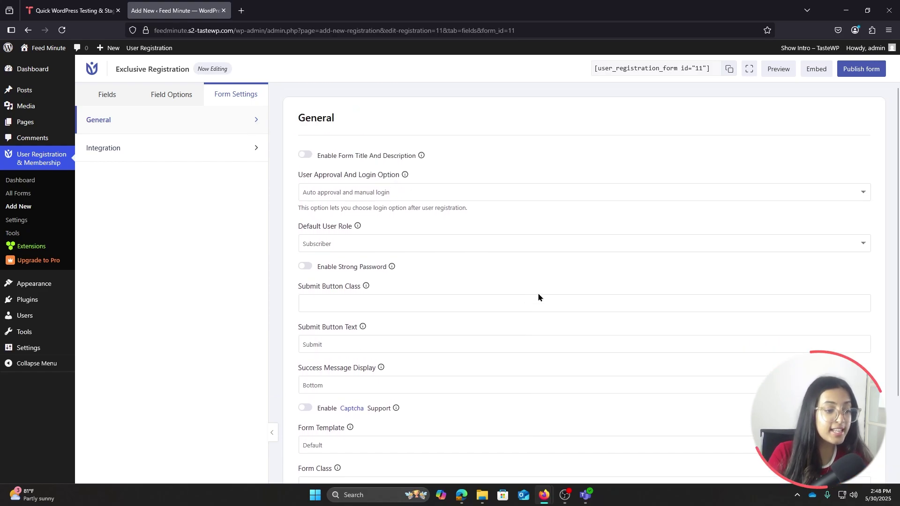
left_click(310, 155)
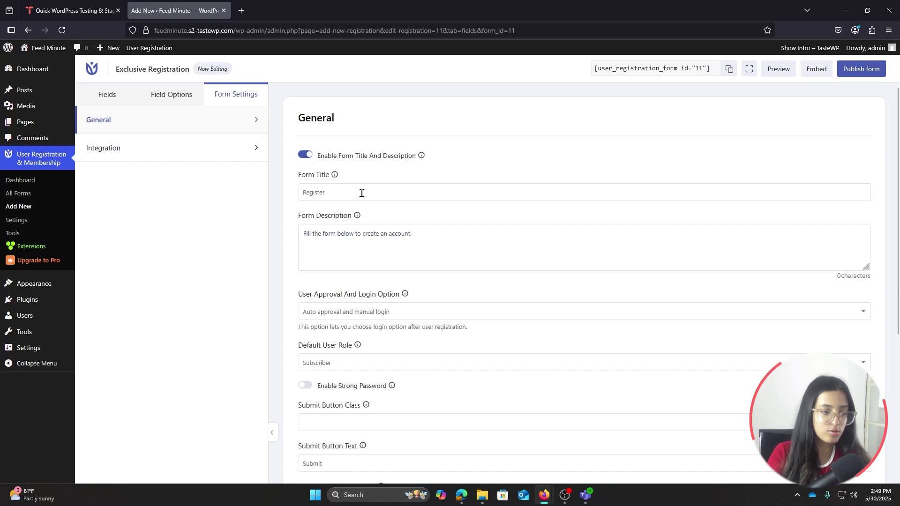
left_click(328, 192)
key("BackSpace")
key("BackSpace")
key("BackSpace")
key("BackSpace")
key("BackSpace")
key("BackSpace")
key("BackSpace")
key("BackSpace")
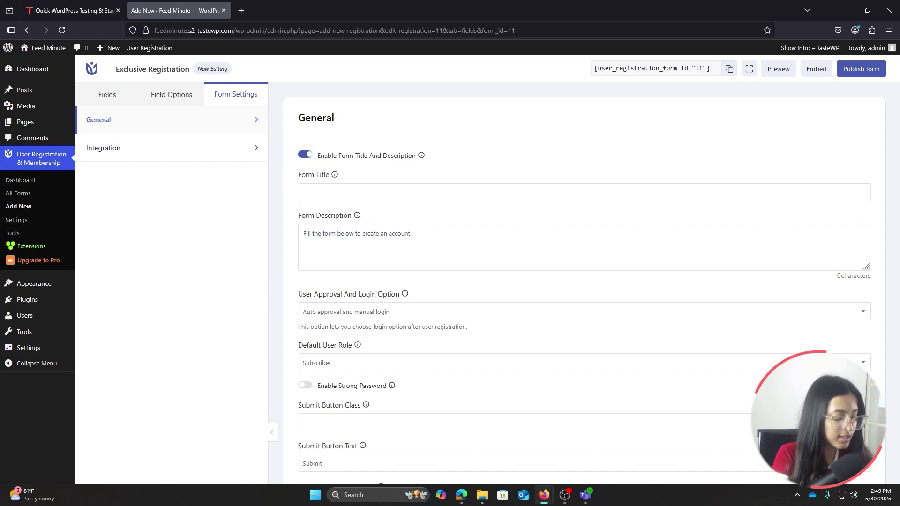
type("Re")
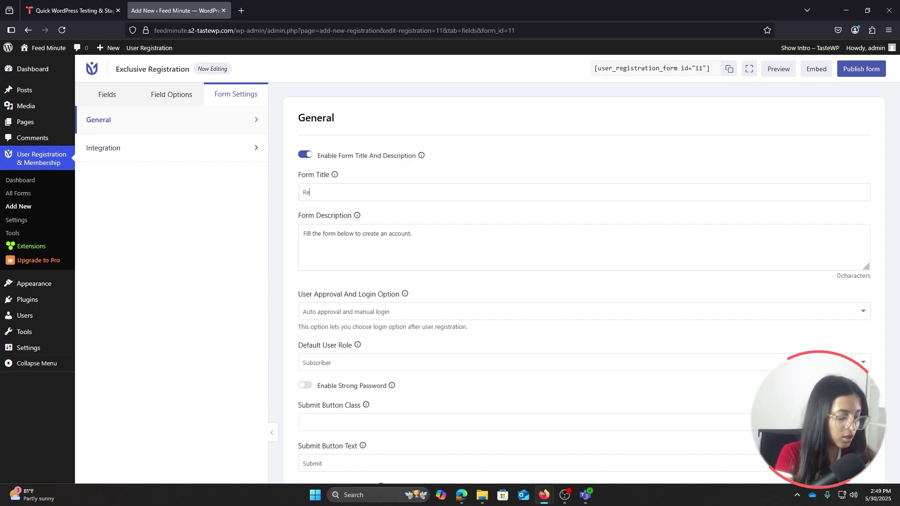
type("gistration here!")
- Scroll down to the Captcha, Form Template and Redirect After Registration options
scroll(447, 271, "down", 2)
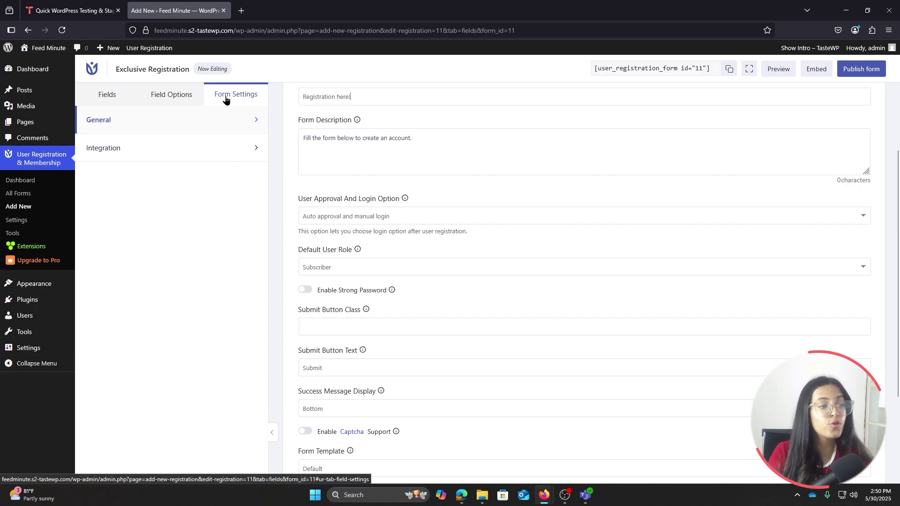
scroll(276, 207, "down", 1)
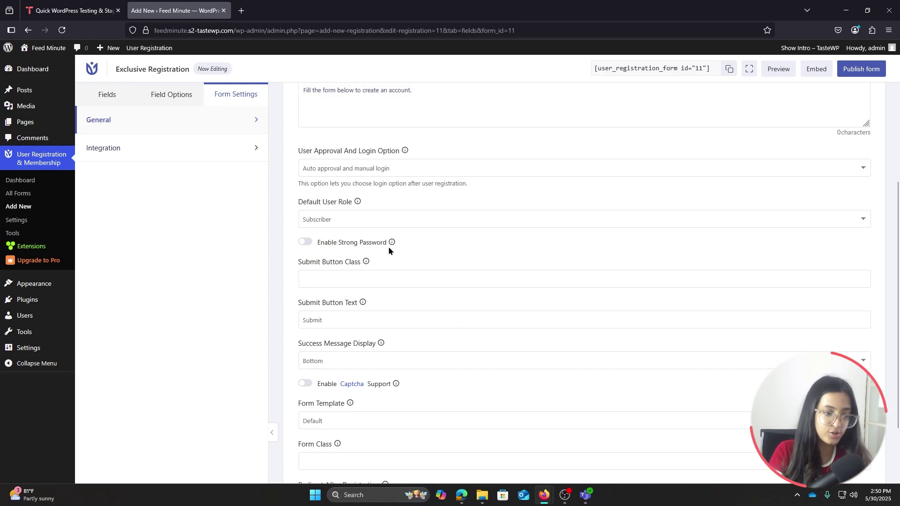
scroll(389, 246, "down", 3)
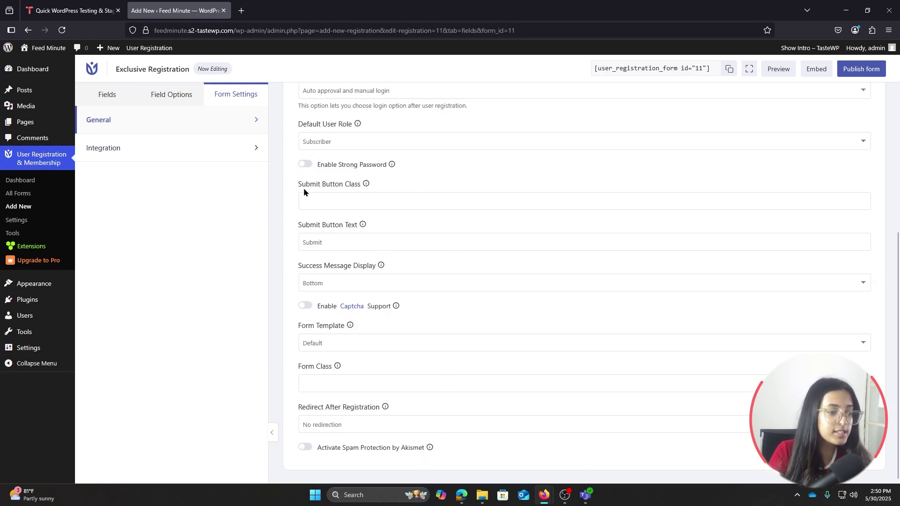
- Set the form template to Rounded, leave captcha support off, and keep No redirection after registration
left_click(305, 308)
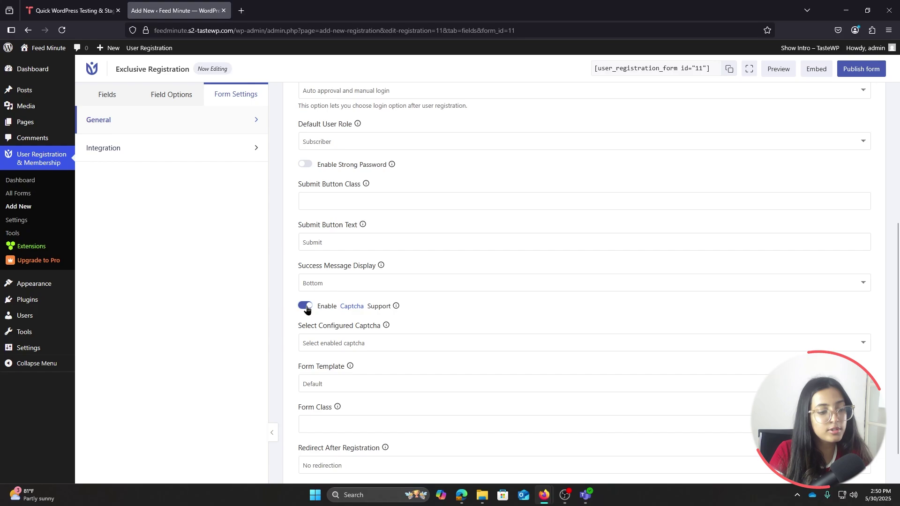
left_click(301, 309)
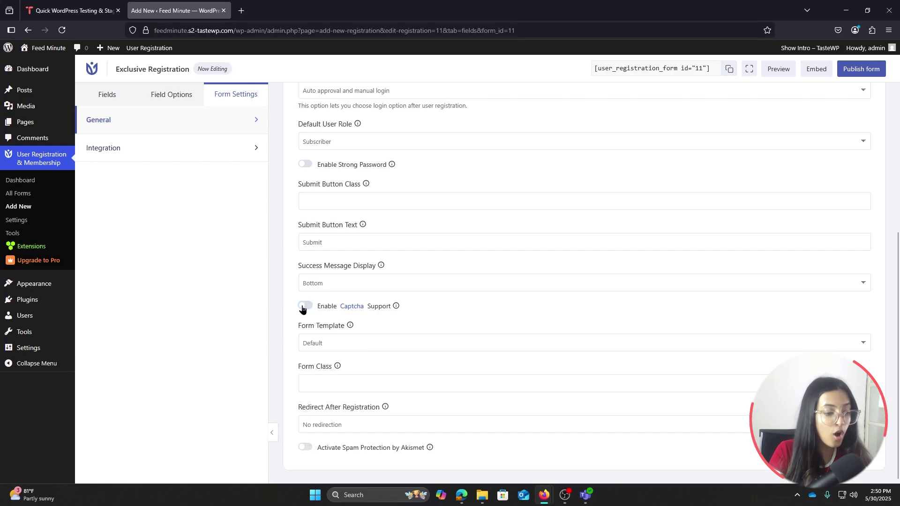
left_click(321, 346)
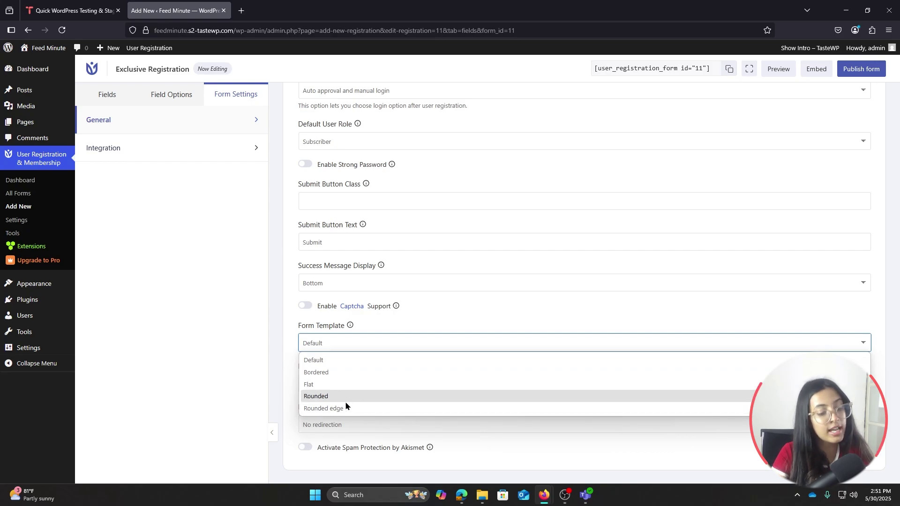
left_click(320, 398)
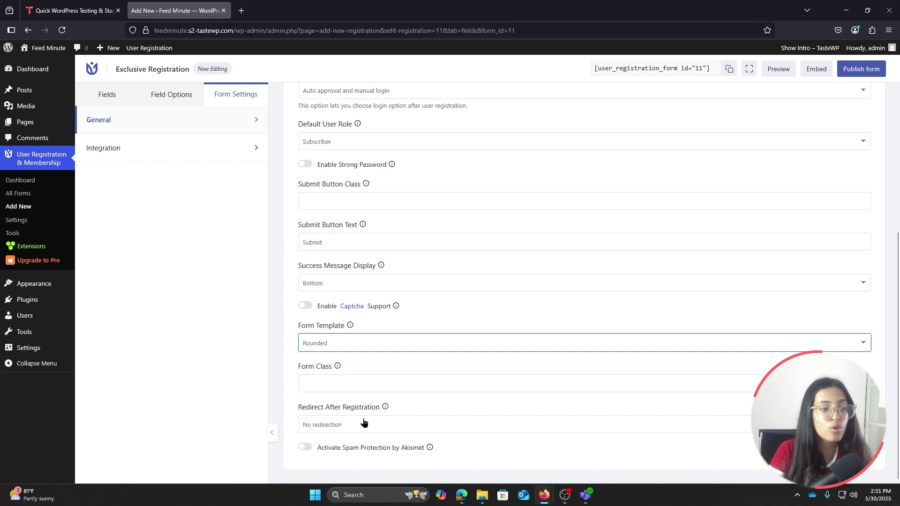
left_click(353, 432)
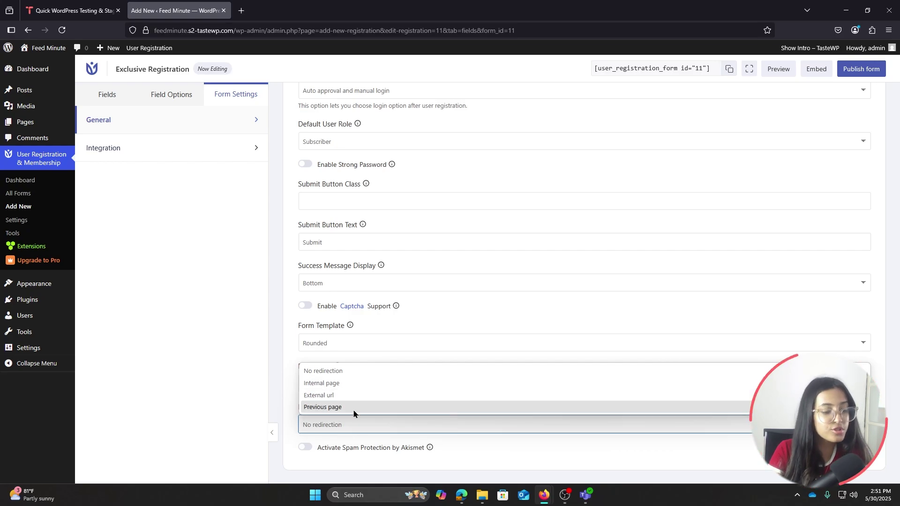
left_click(343, 371)
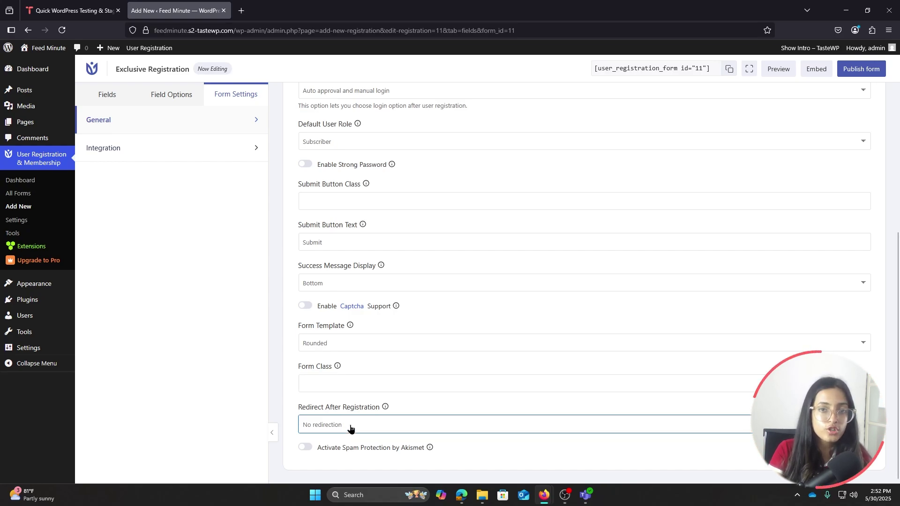
scroll(350, 429, "up", 5)
scroll(336, 249, "down", 4)
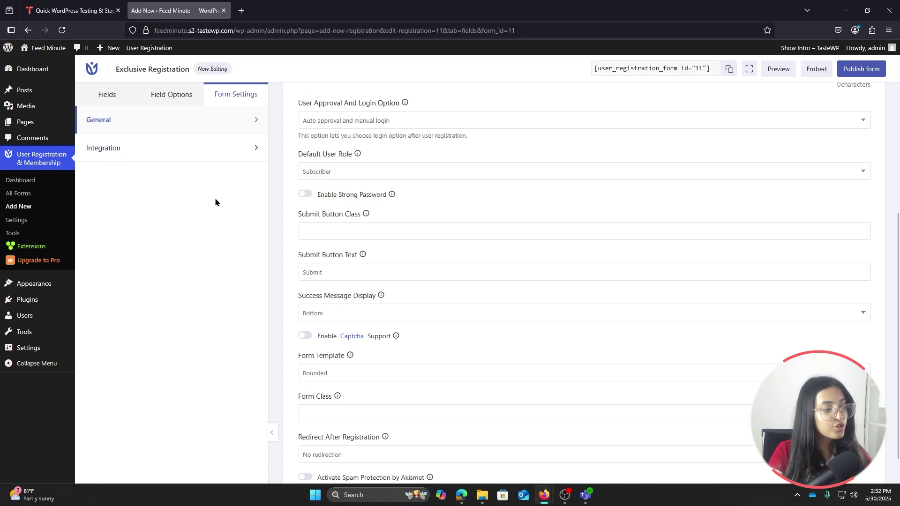
- Review the Integration settings and save the Exclusive Registration form
left_click(155, 160)
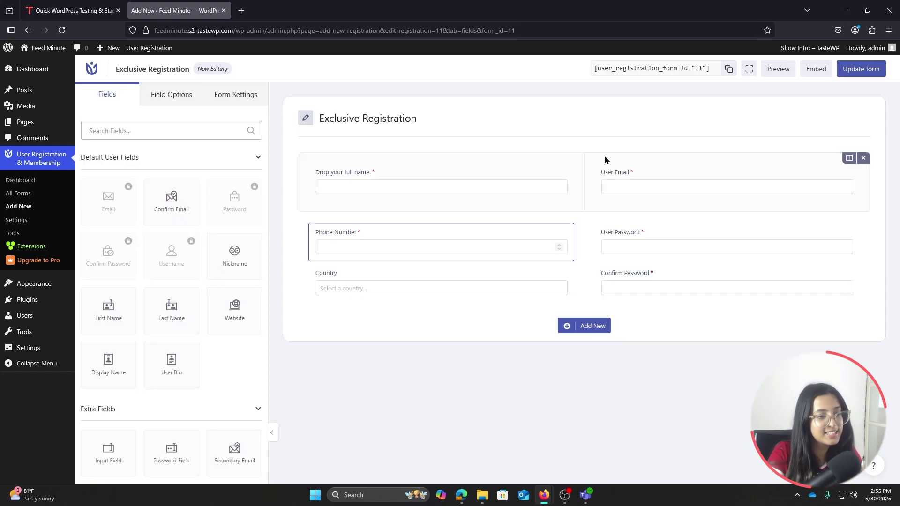
left_click(869, 70)
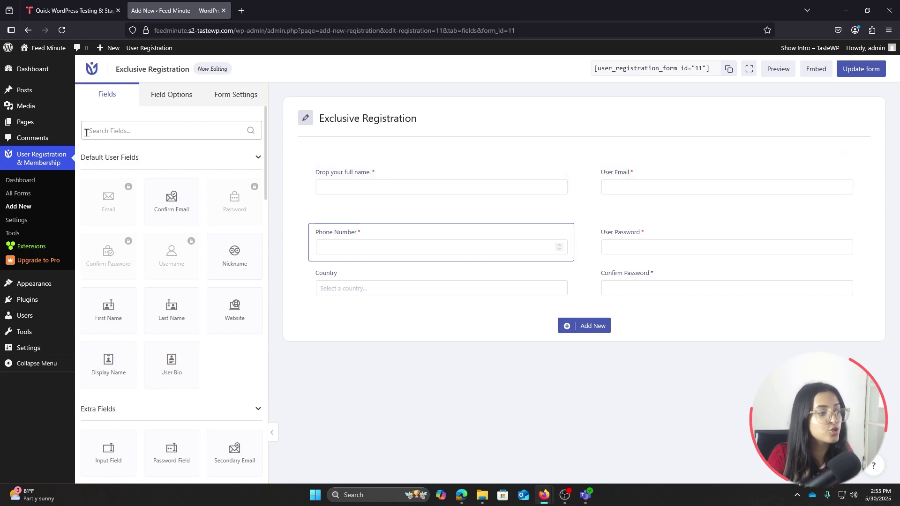
- Replace the Registration page's old shortcode with [user_registration_form id="11"]
left_click(16, 120)
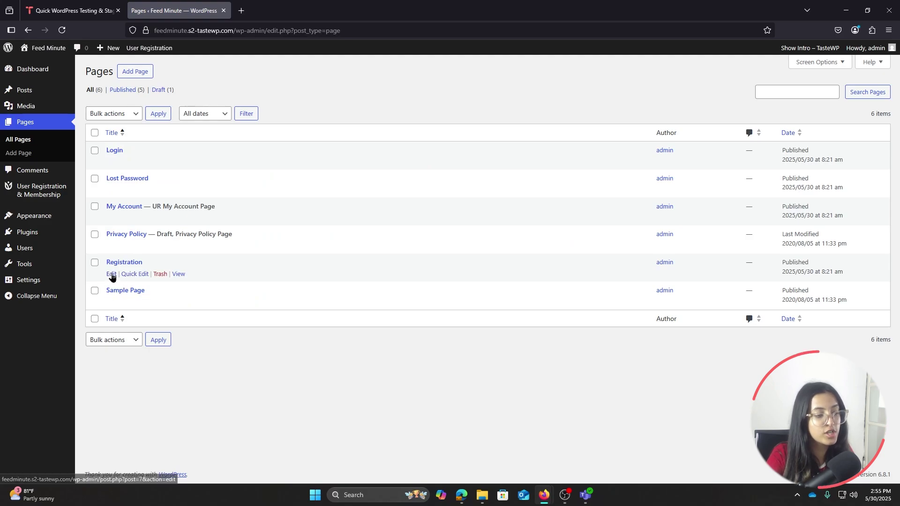
left_click(112, 275)
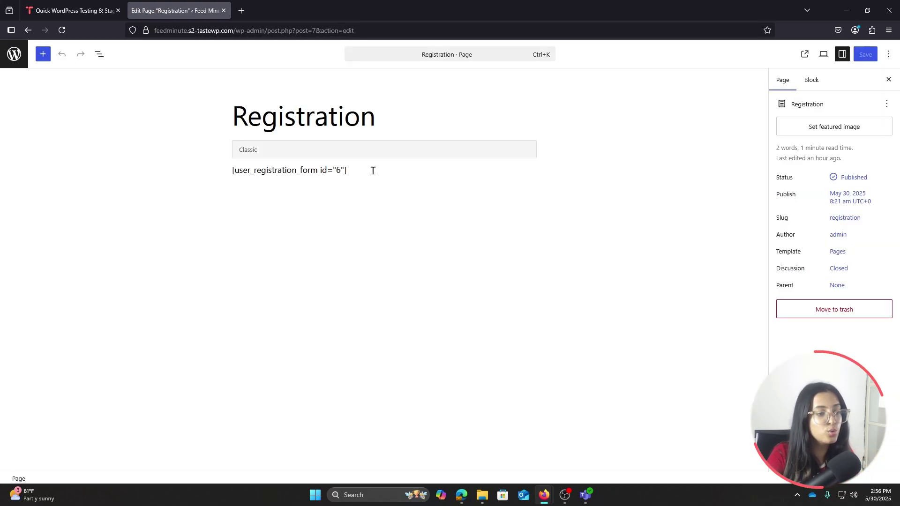
left_click_drag(372, 168, 131, 174)
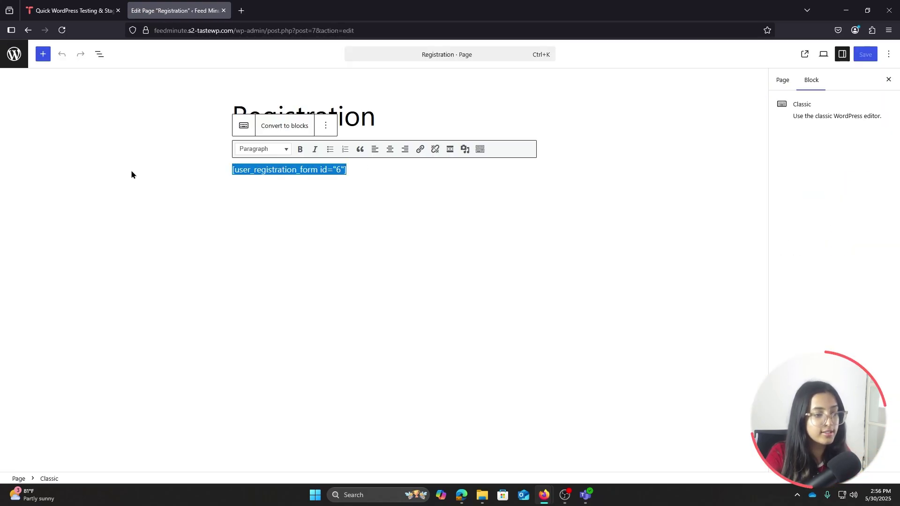
key("BackSpace")
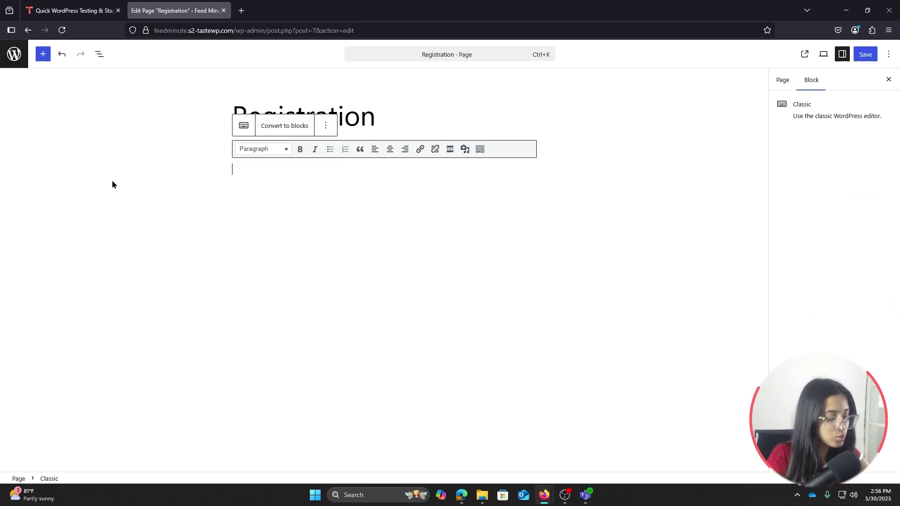
type("[user_registration_form id=\"11\"]")
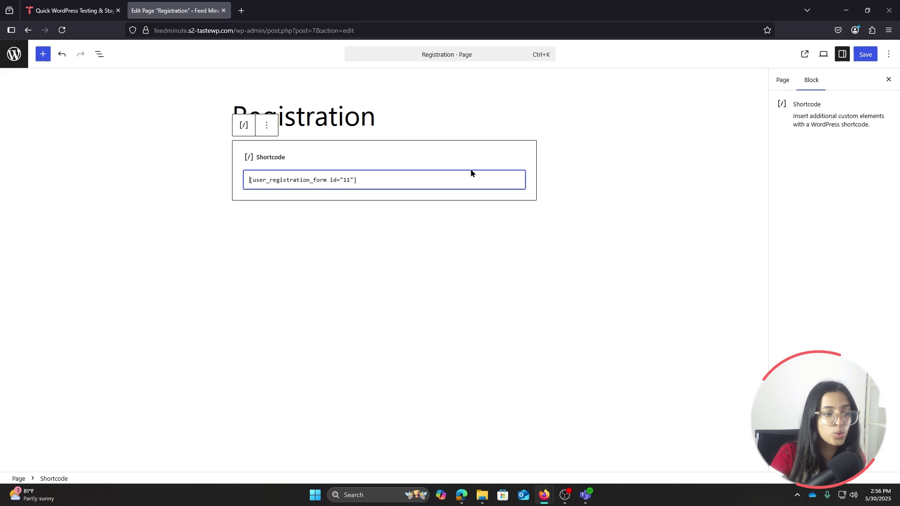
- Save the Registration page and view it live on the front end
left_click(865, 54)
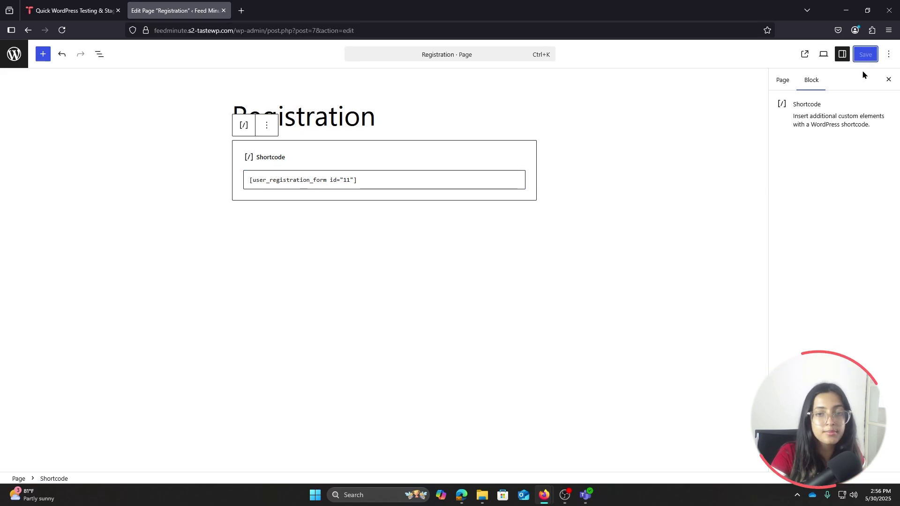
left_click(805, 54)
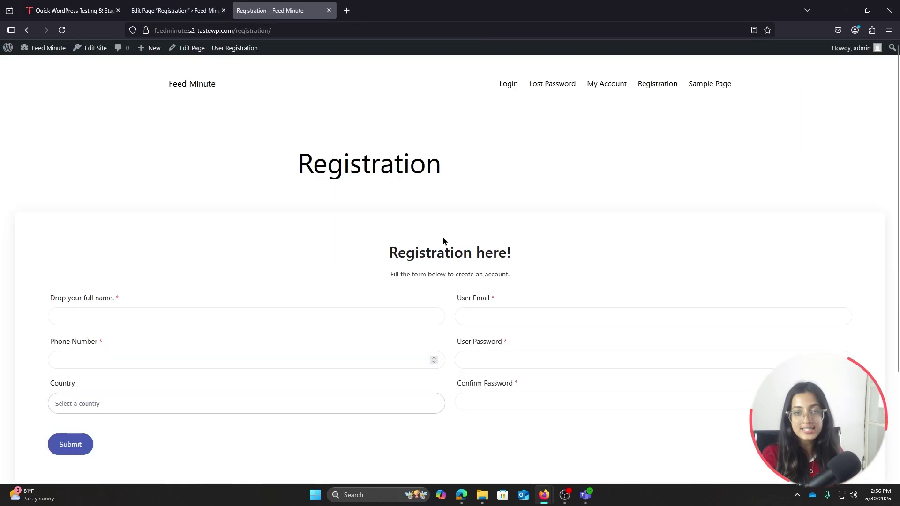
scroll(452, 224, "down", 2)
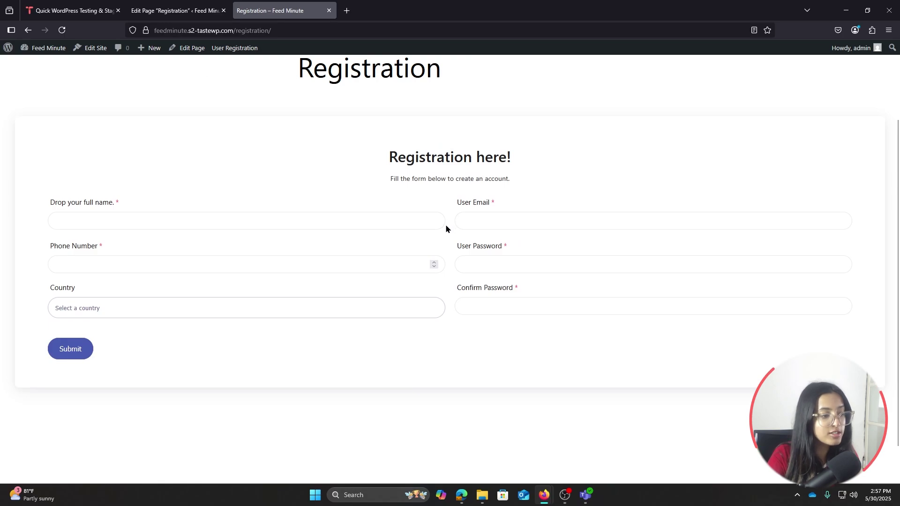
scroll(448, 227, "up", 1)
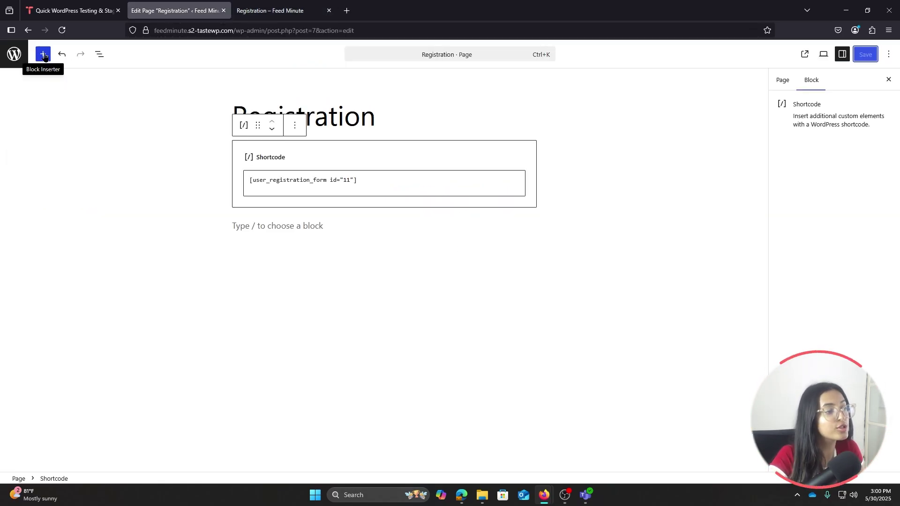
- Insert a Registration Form block below the shortcode set to the Exclusive Registration form
left_click(41, 55)
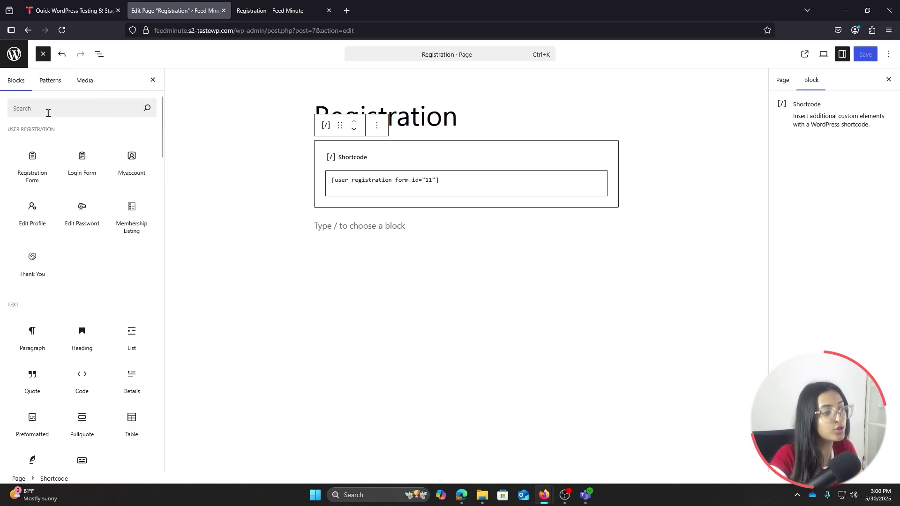
mouse_move(26, 181)
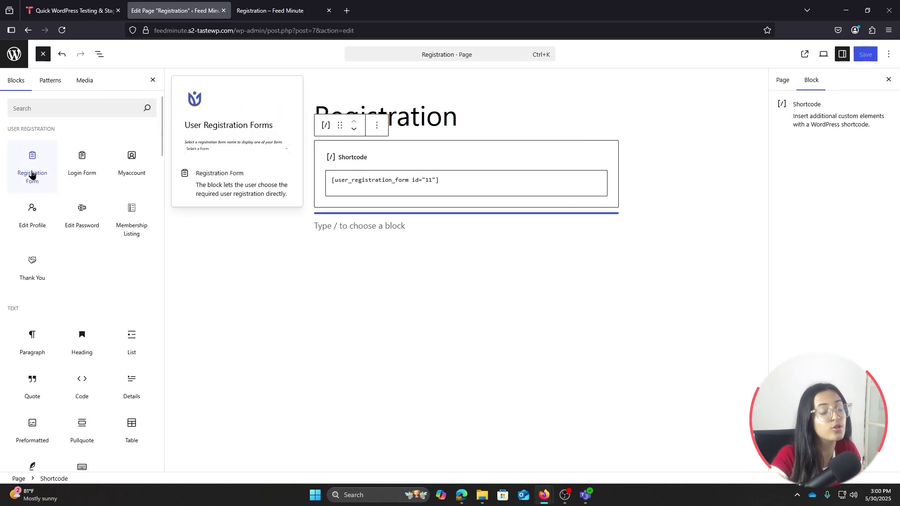
left_click_drag(32, 174, 414, 253)
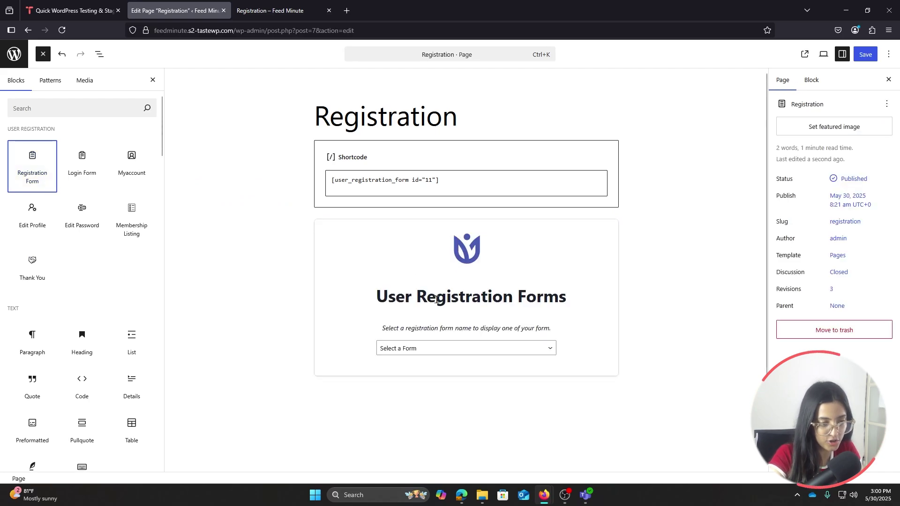
left_click(419, 357)
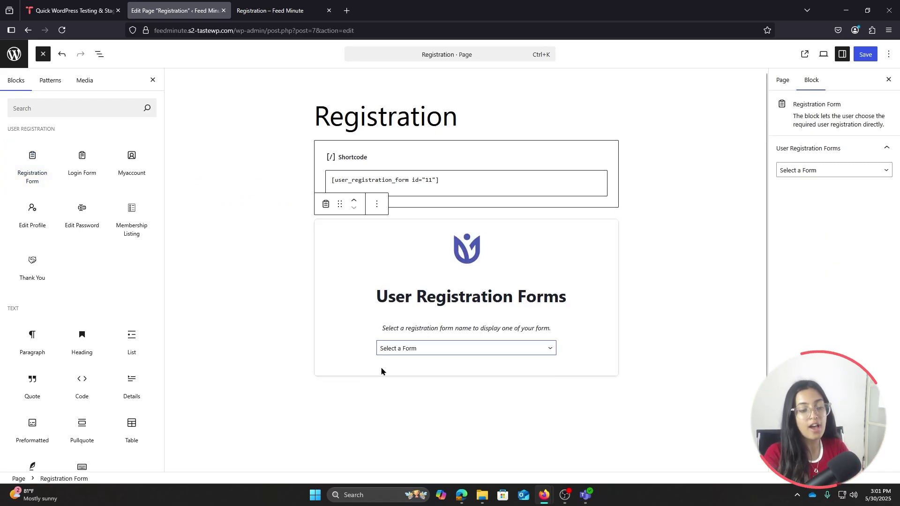
left_click(392, 349)
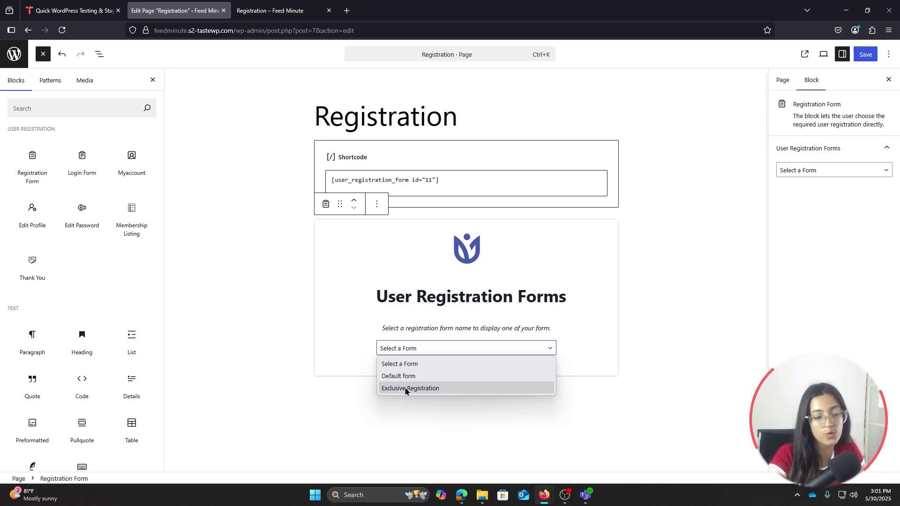
left_click(406, 389)
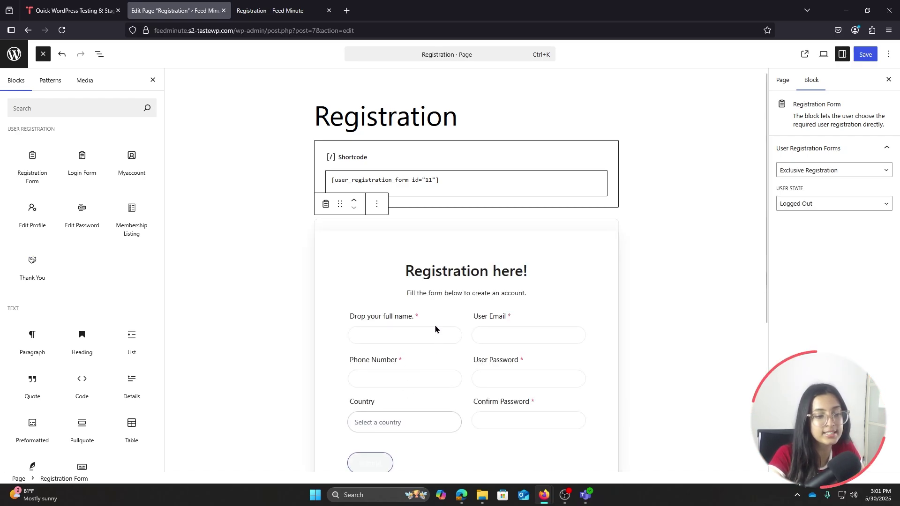
- Save the Registration page and return to the admin Dashboard
scroll(432, 300, "down", 2)
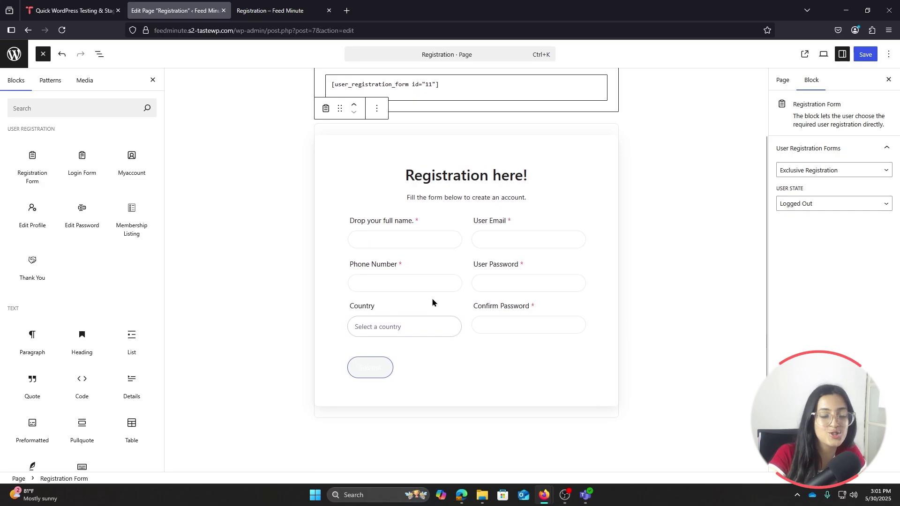
key("ctrl+s")
scroll(440, 234, "up", 2)
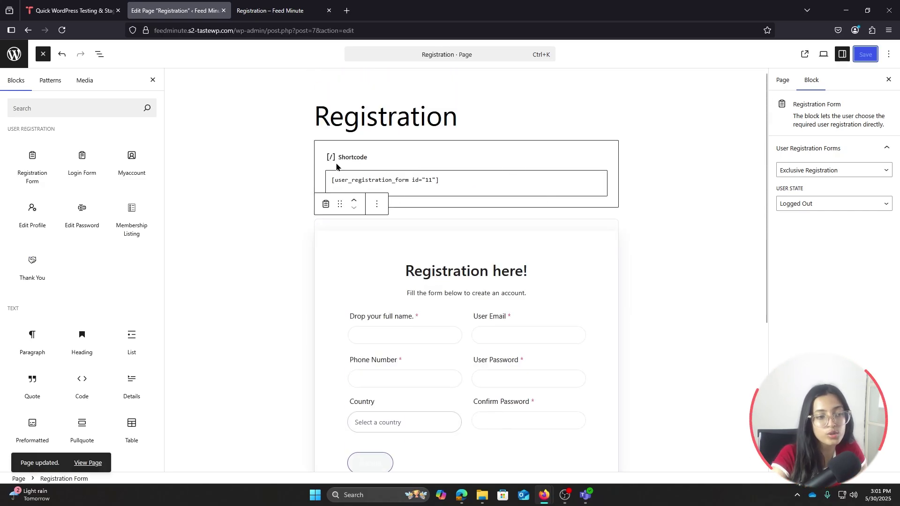
scroll(470, 311, "down", 2)
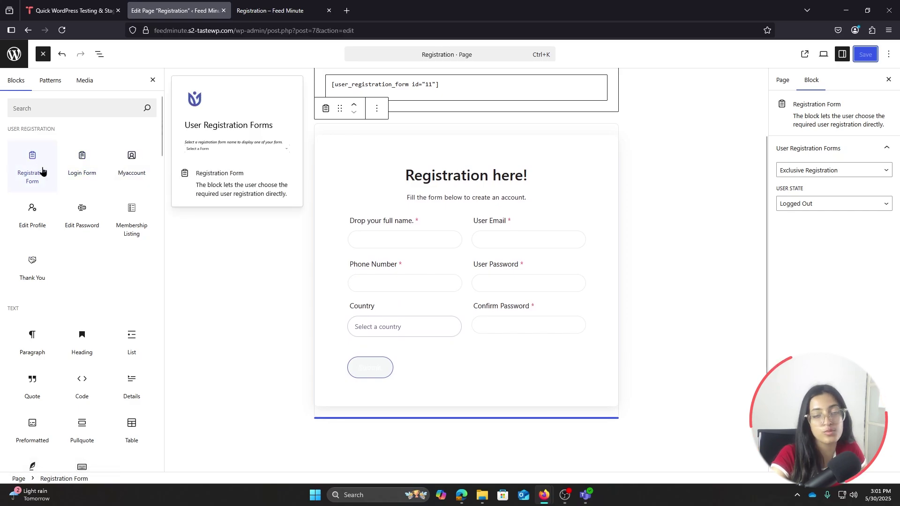
scroll(300, 137, "up", 1)
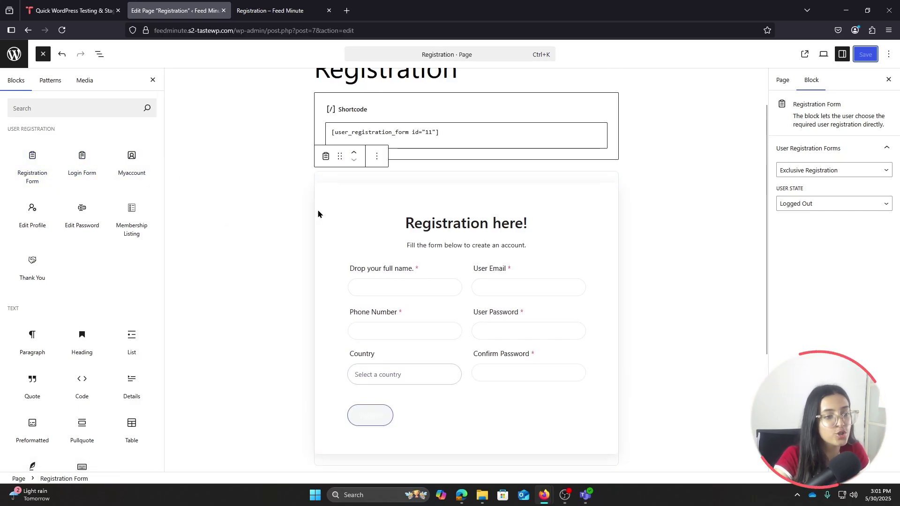
left_click(28, 30)
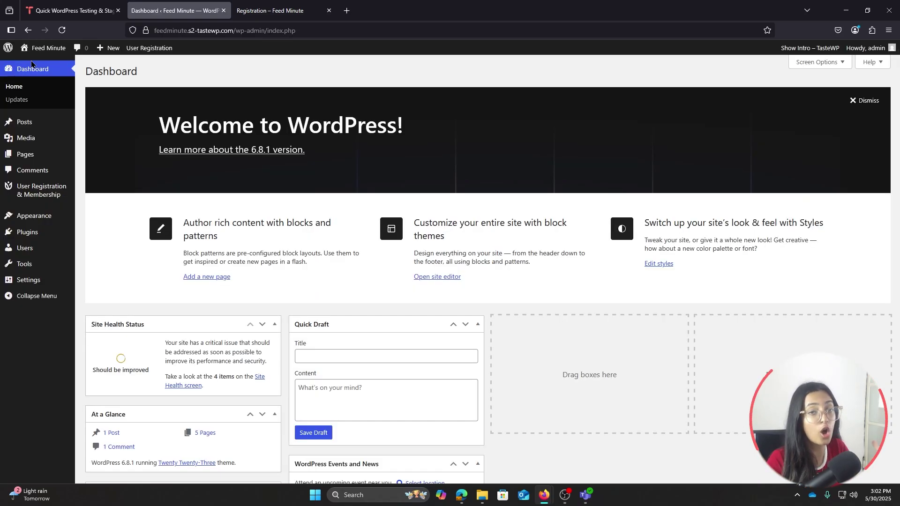
- Open User Registration & Membership Settings on the Login Options tab
mouse_move(29, 197)
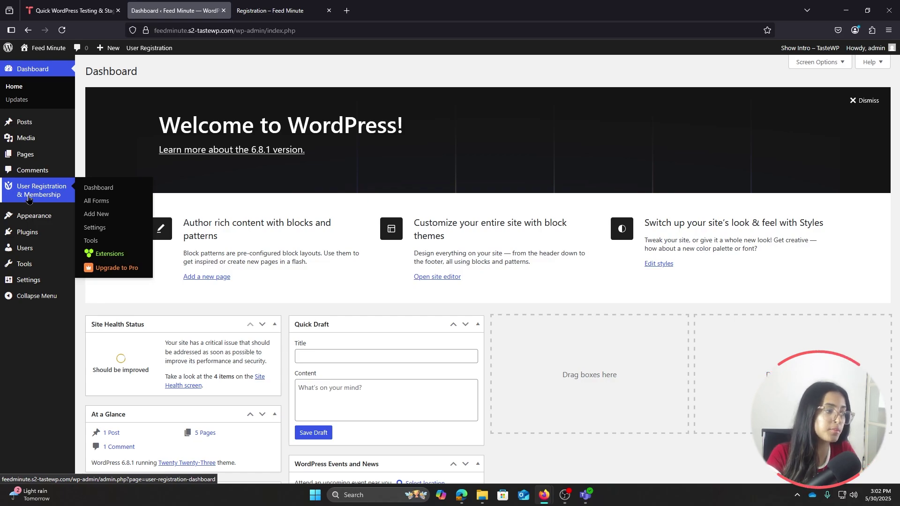
left_click(111, 229)
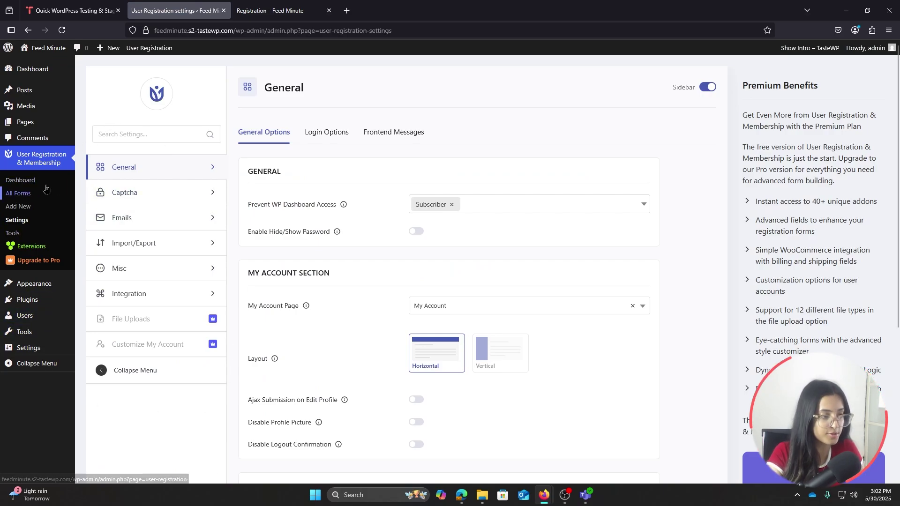
left_click(324, 133)
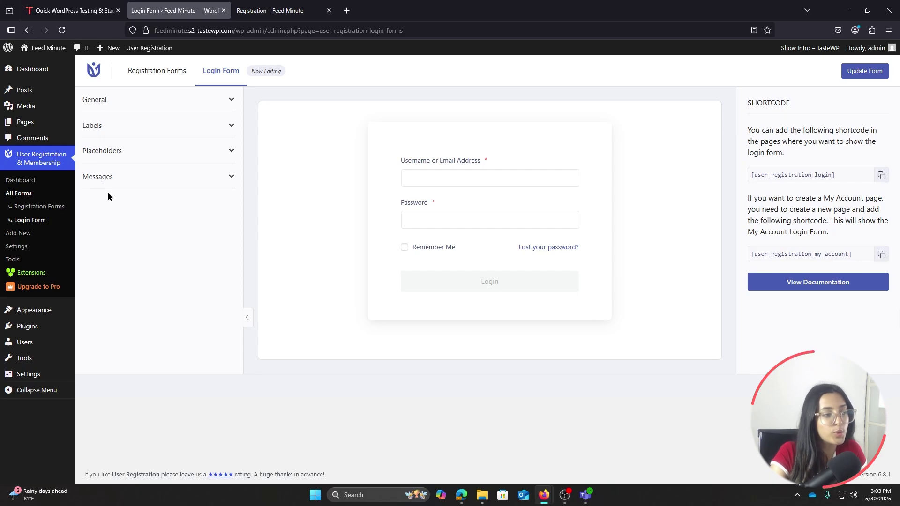
- Give the login form the Rounded template under General options
left_click(232, 100)
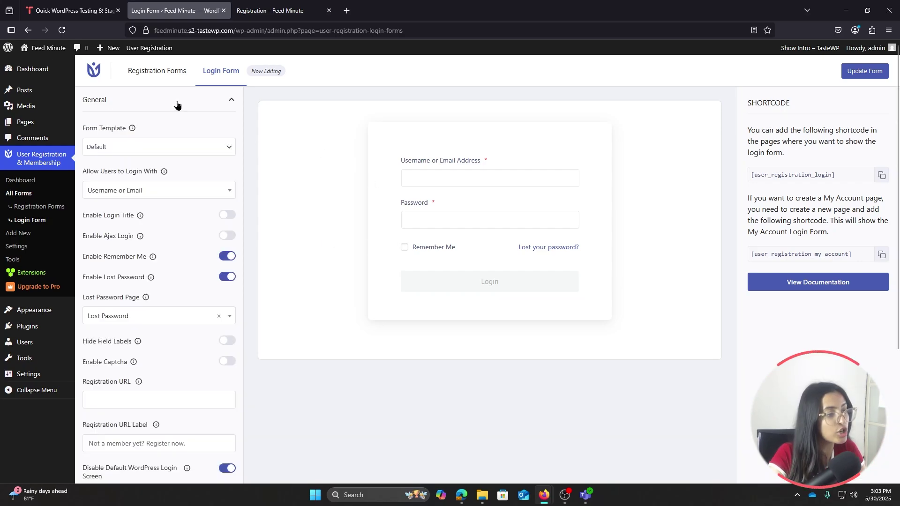
left_click(167, 148)
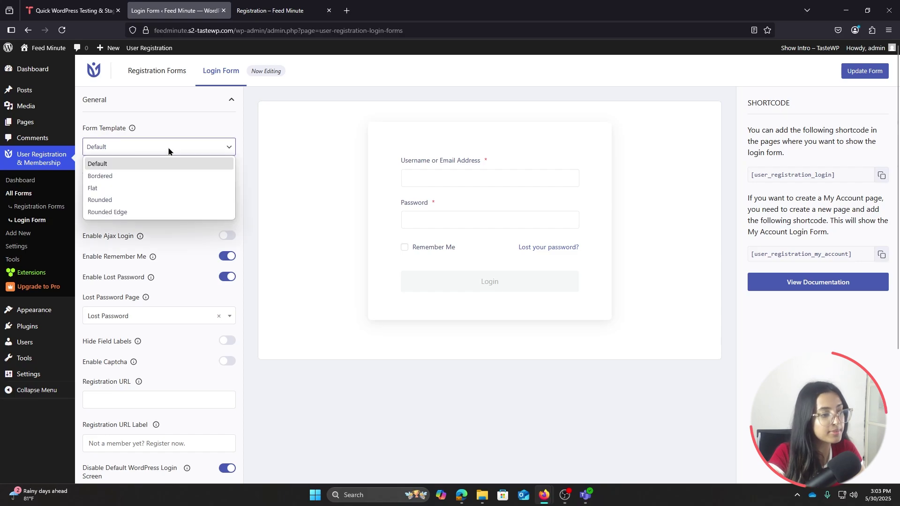
left_click(170, 205)
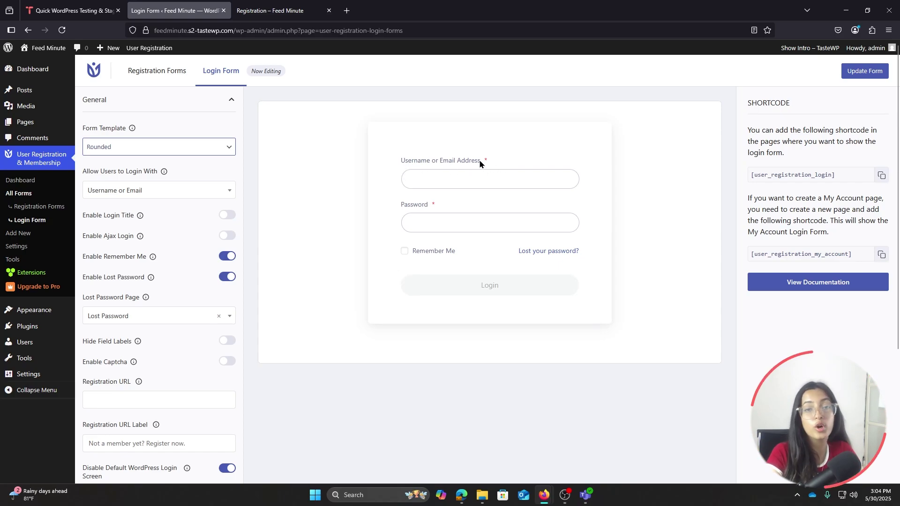
- Try the Allow Users to Login With choices, settling on Username or Email
left_click(208, 195)
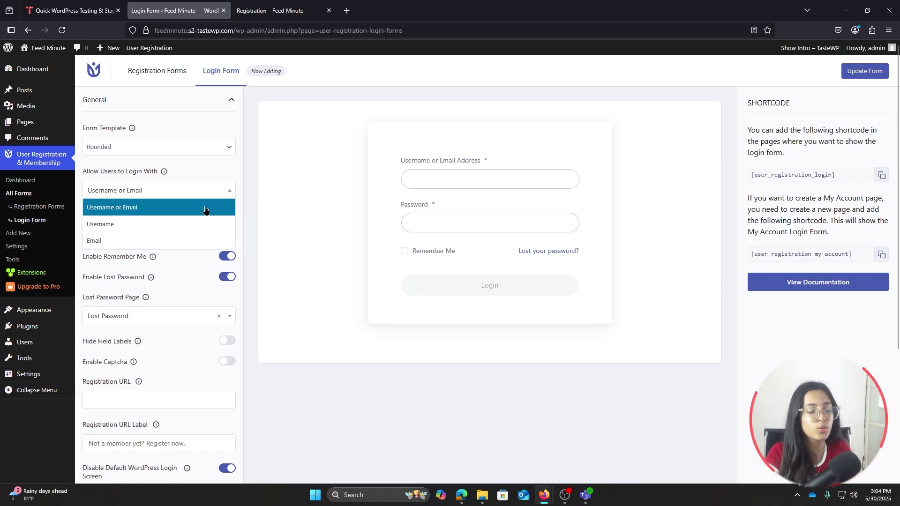
left_click(203, 224)
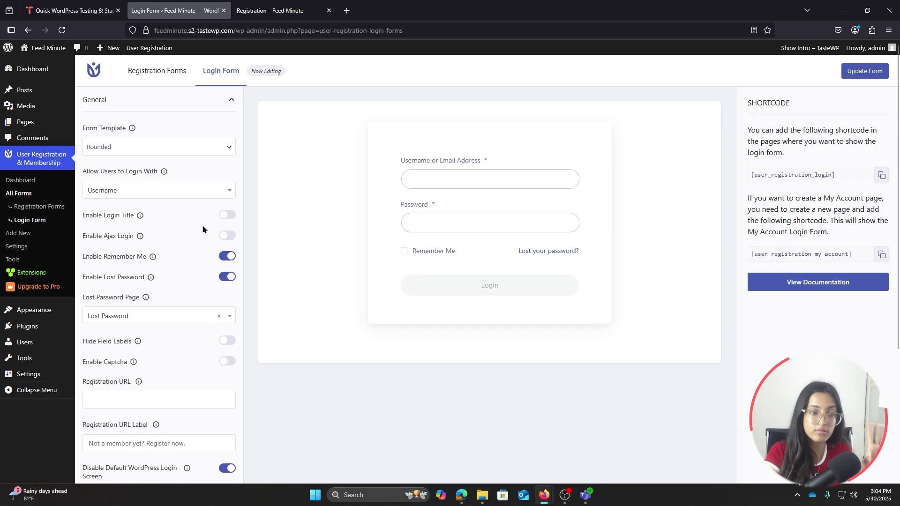
left_click(183, 191)
left_click(196, 240)
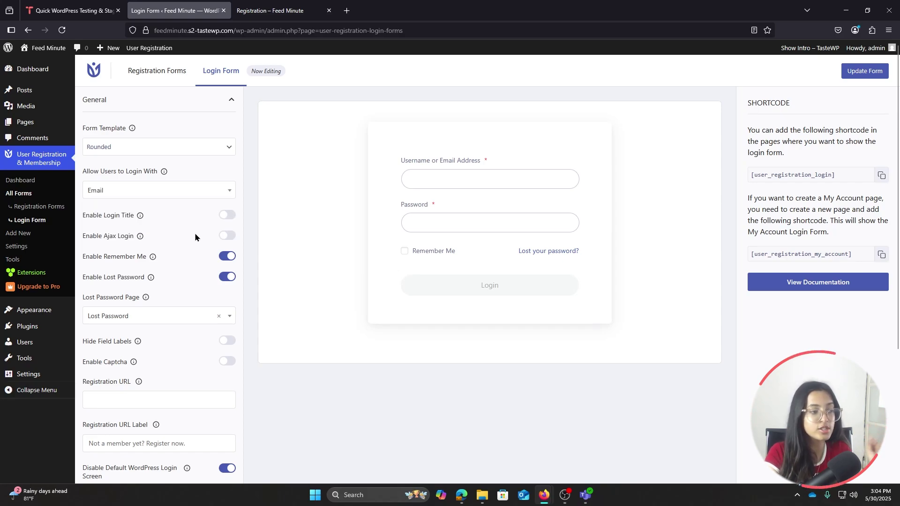
left_click(180, 189)
left_click(195, 207)
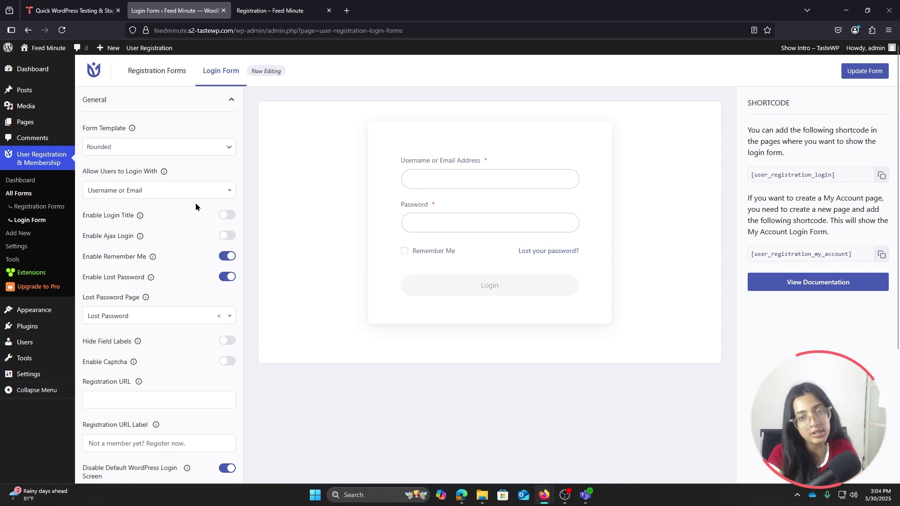
- Enable the login title and change it from Welcome to 'Please Login'
left_click(229, 216)
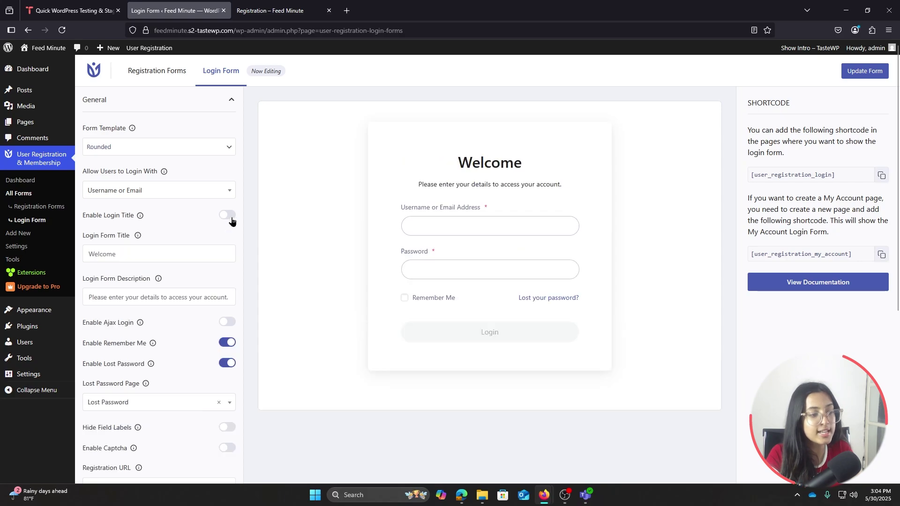
double_click(141, 254)
key("BackSpace")
type("Pl")
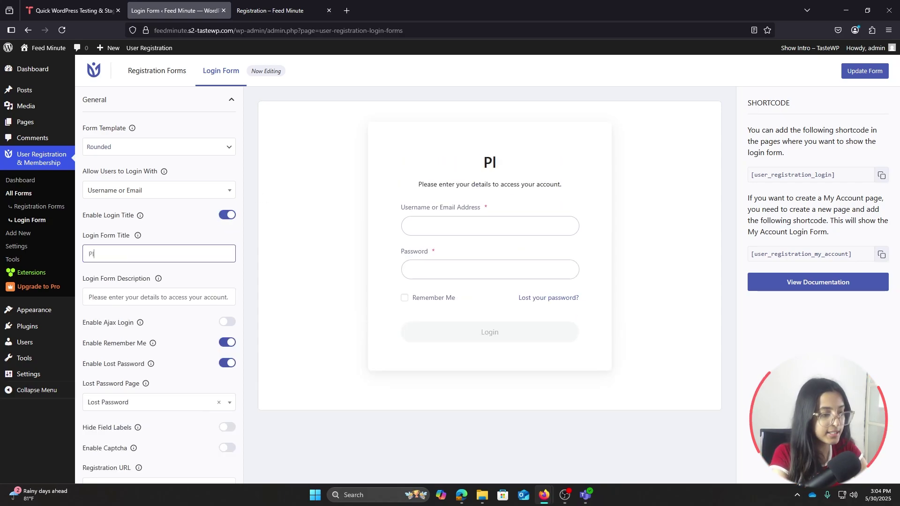
type("ease Login he")
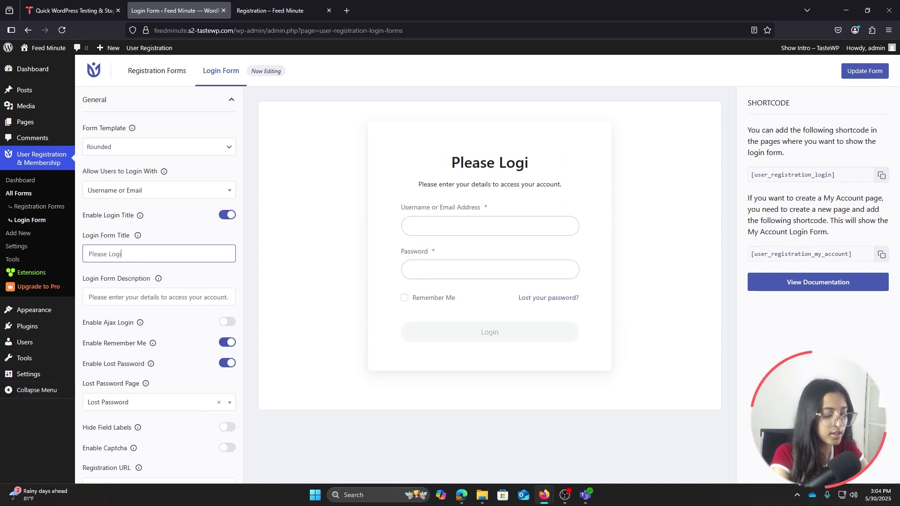
key("BackSpace")
key("BackSpace")
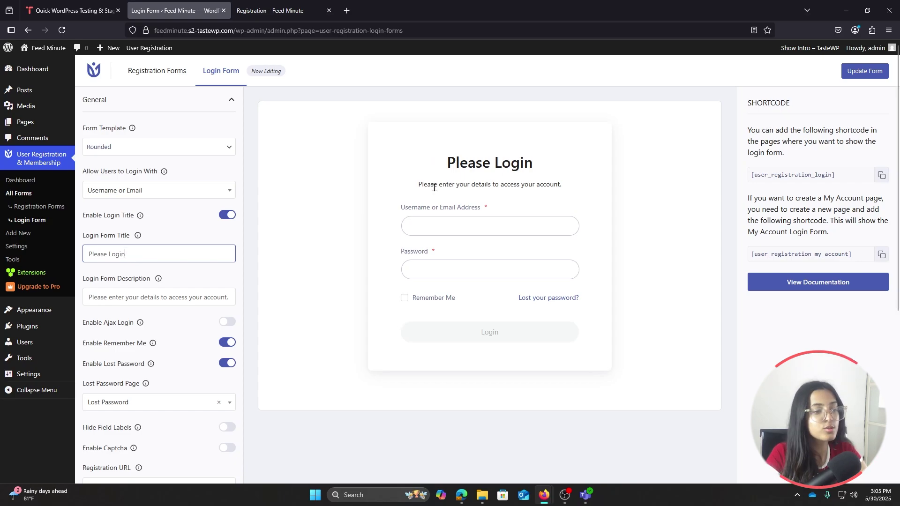
left_click(435, 187)
- Leave the login description unchanged and scroll down through the remaining login options
left_click(151, 295)
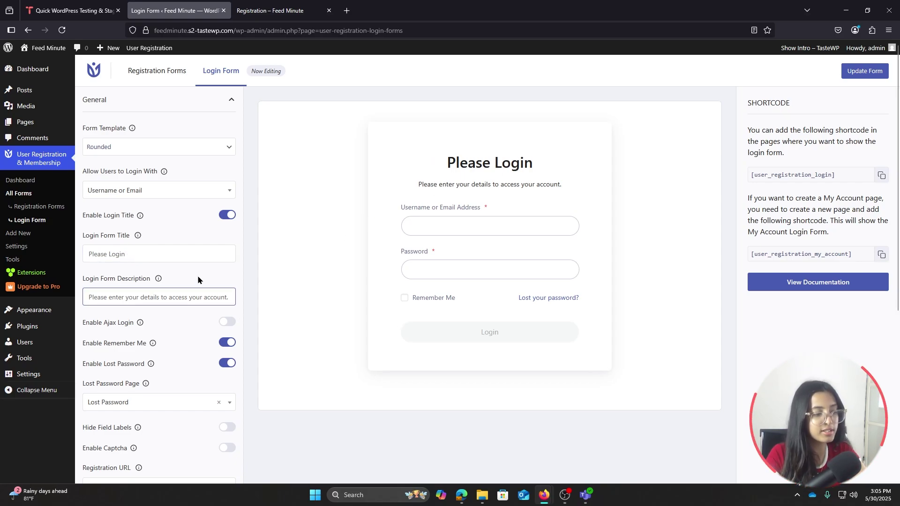
scroll(159, 272, "down", 2)
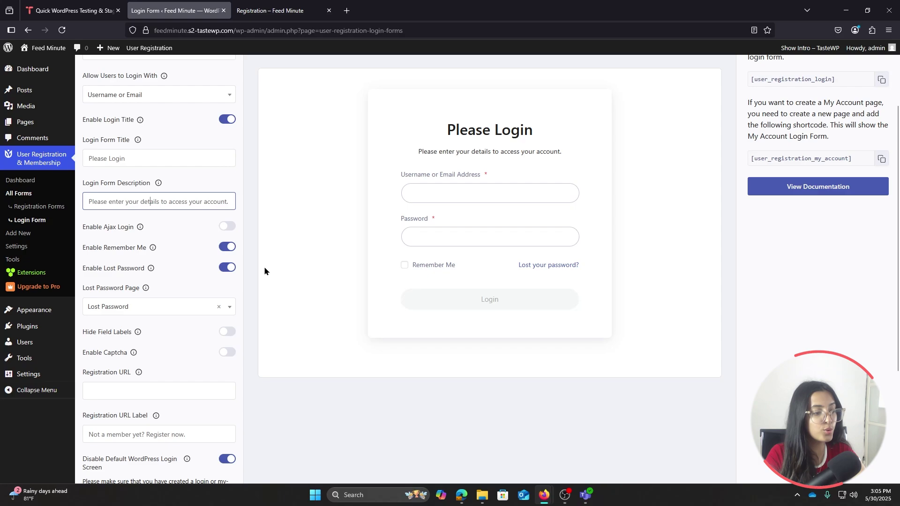
left_click(198, 277)
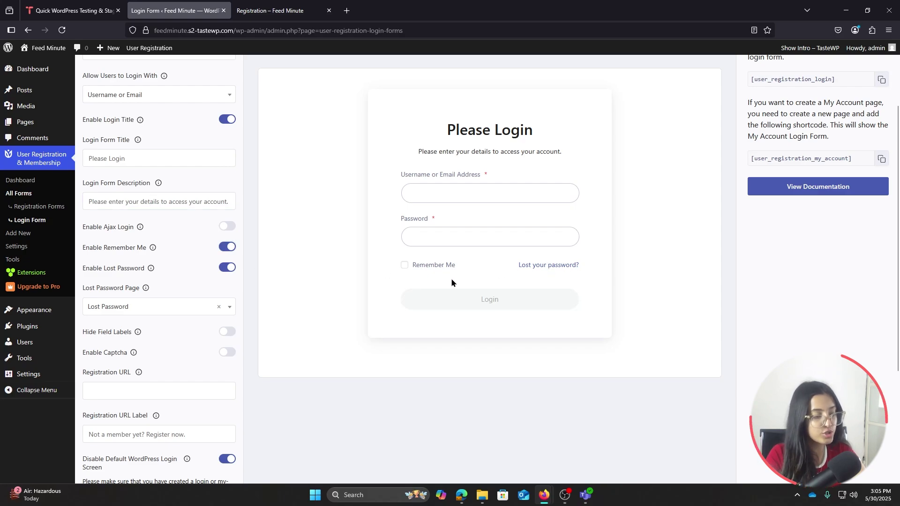
scroll(188, 282, "down", 1)
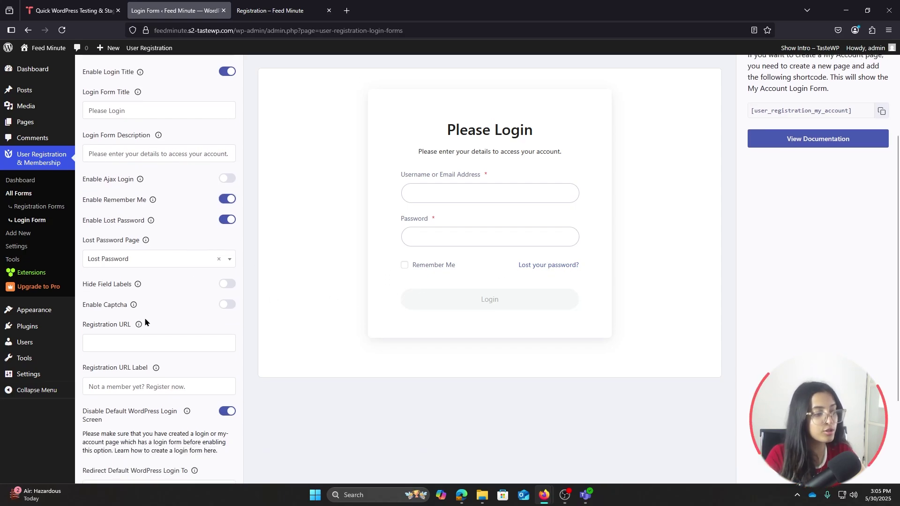
scroll(155, 312, "down", 2)
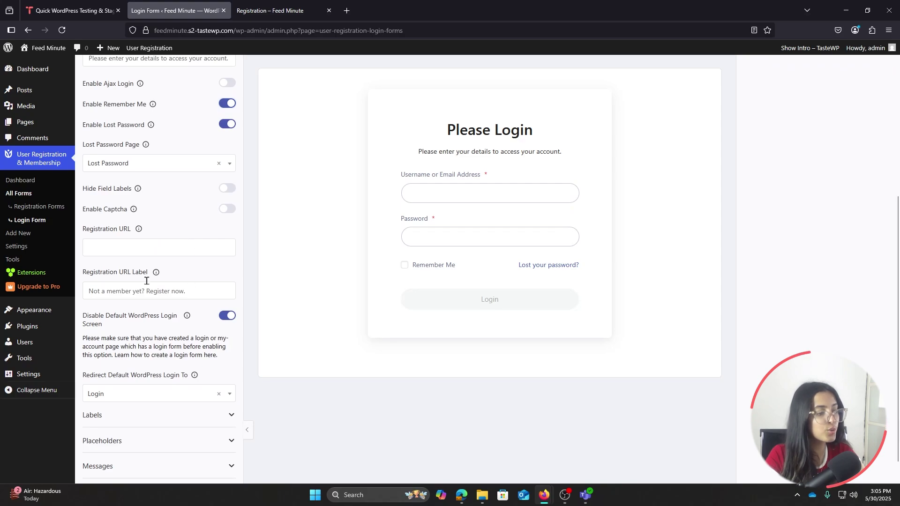
scroll(113, 327, "down", 1)
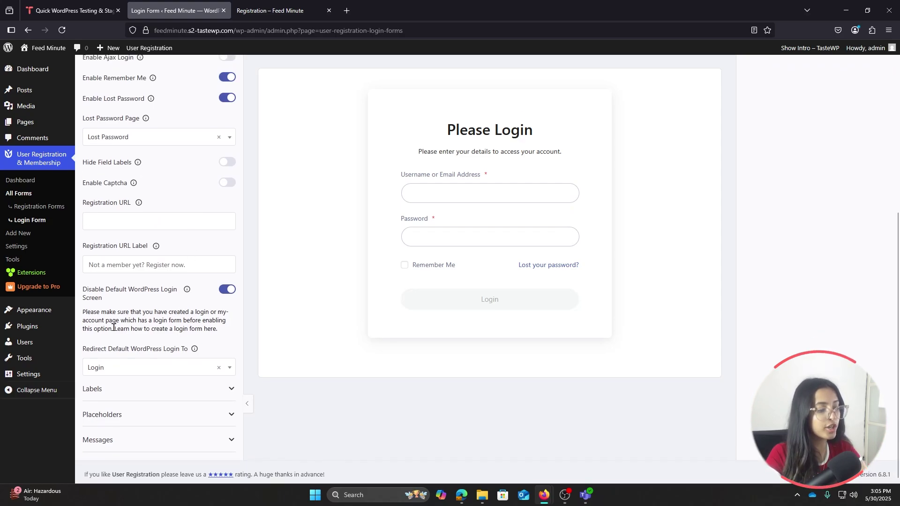
- Expand the login Labels settings and retype the username label as 'Username or Email'
left_click(108, 391)
scroll(133, 395, "down", 5)
triple_click(176, 220)
key("BackSpace")
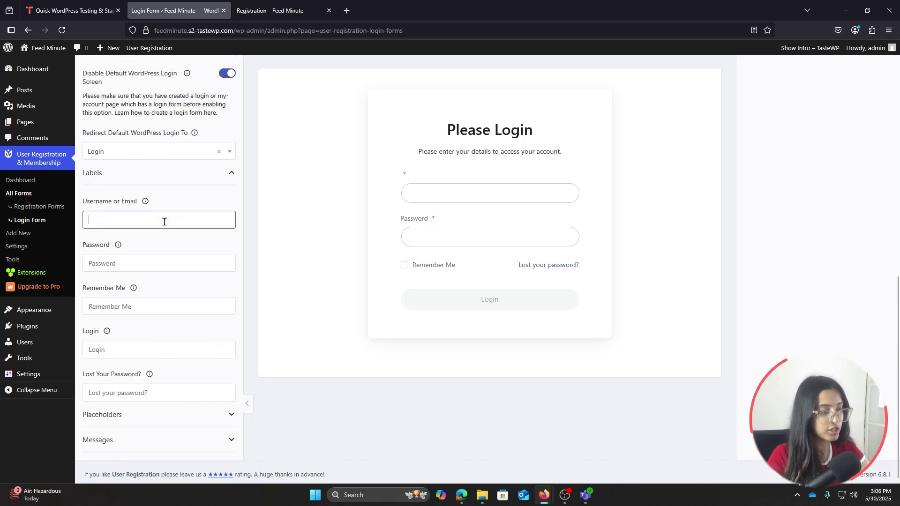
type("U")
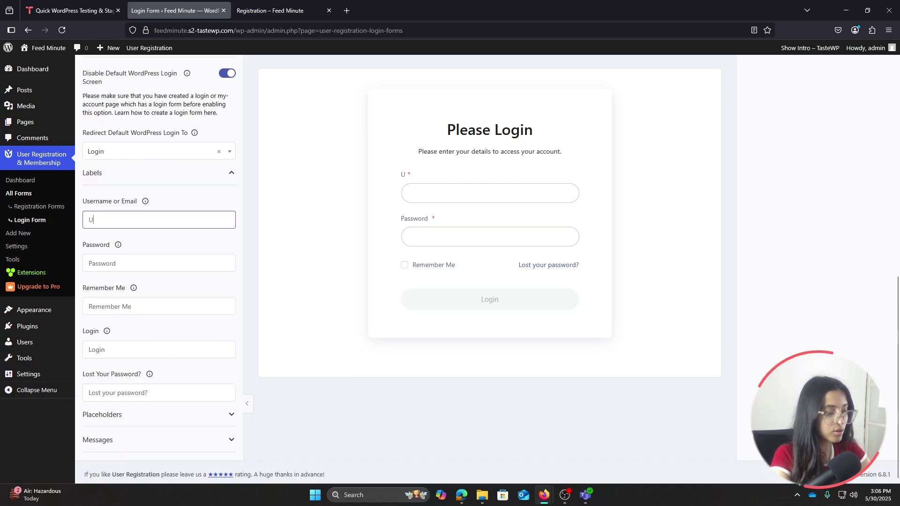
type("sername or")
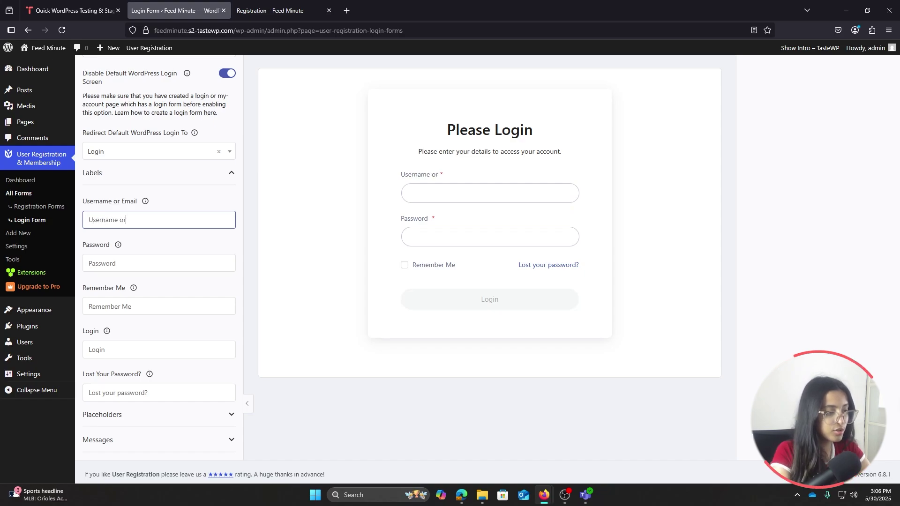
type(" Email")
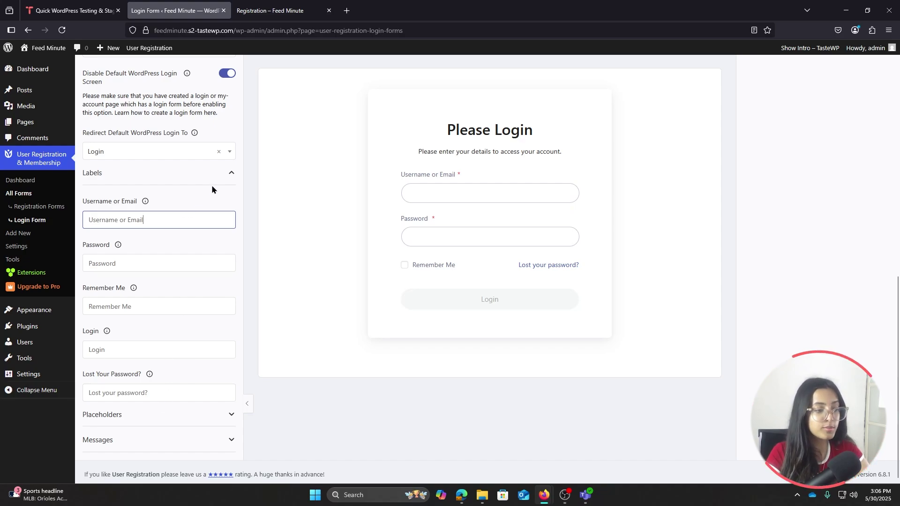
- Expand Placeholders and leave the Username or Email placeholder empty
left_click(128, 416)
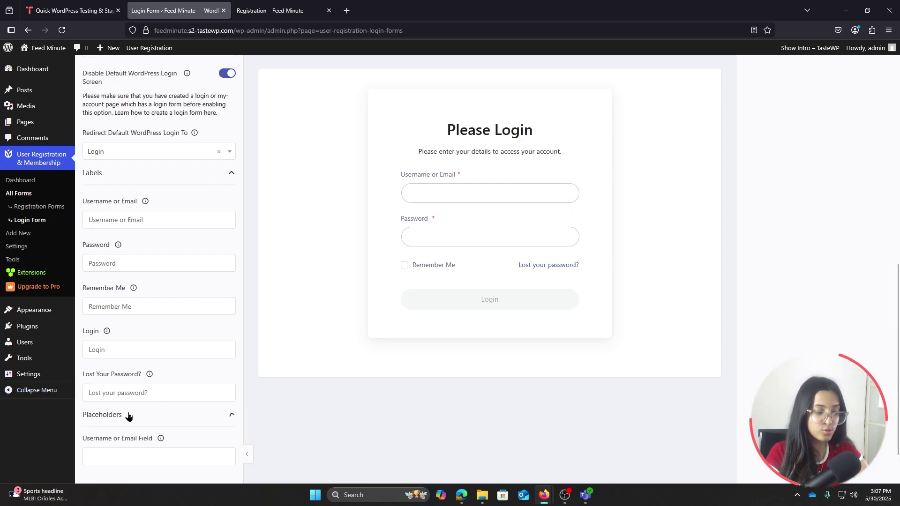
scroll(141, 408, "down", 2)
left_click(100, 376)
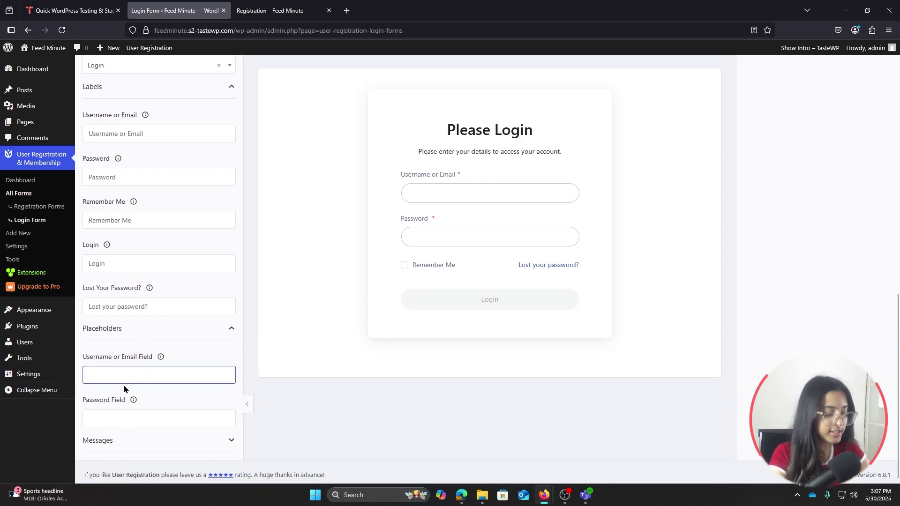
type("xy")
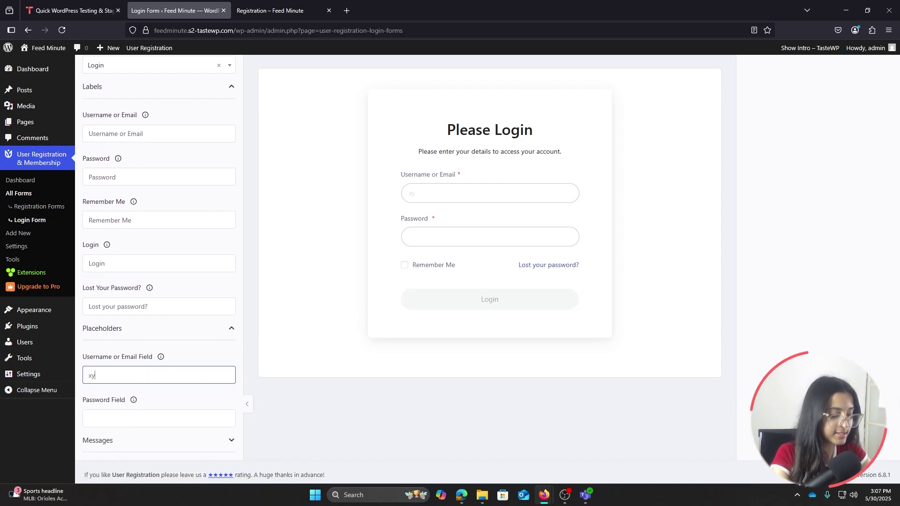
type("z@gmail.co")
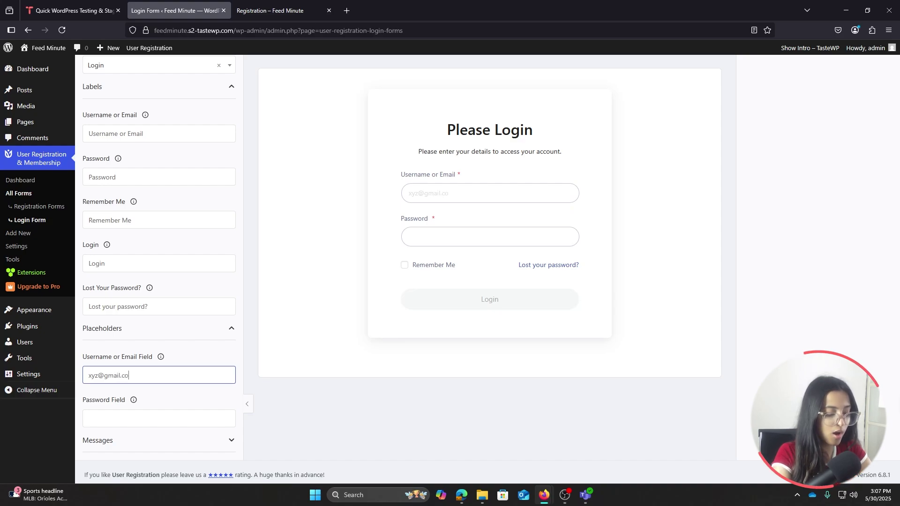
key("ctrl+a")
key("BackSpace")
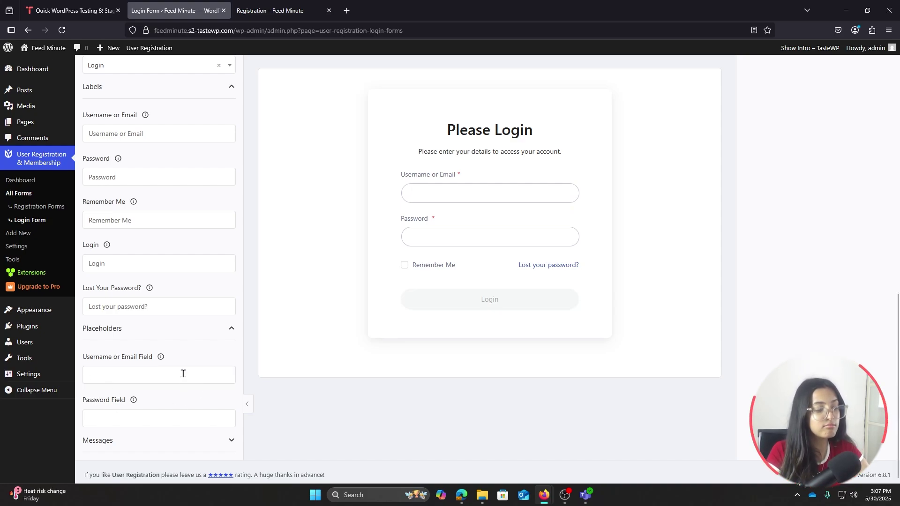
- Expand the login Messages settings, then save the login form with Update Form
left_click(144, 441)
scroll(144, 440, "down", 5)
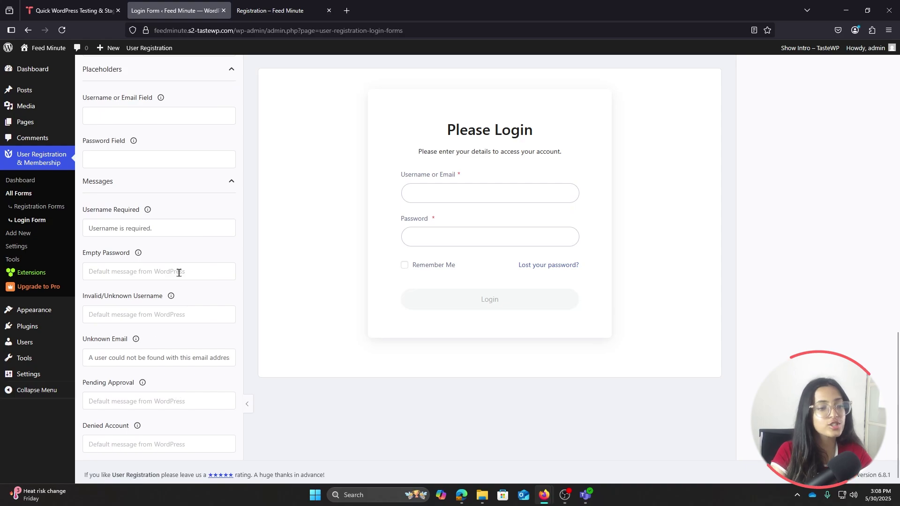
scroll(187, 333, "up", 10)
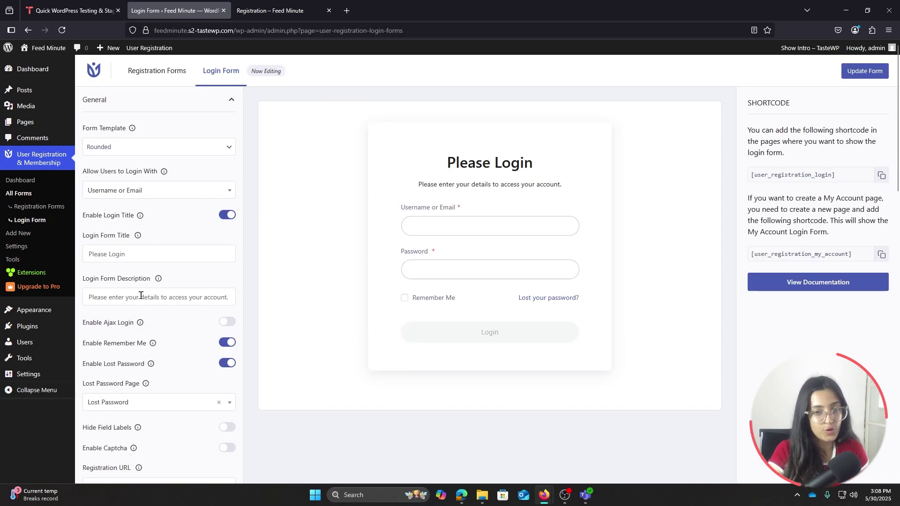
left_click(866, 73)
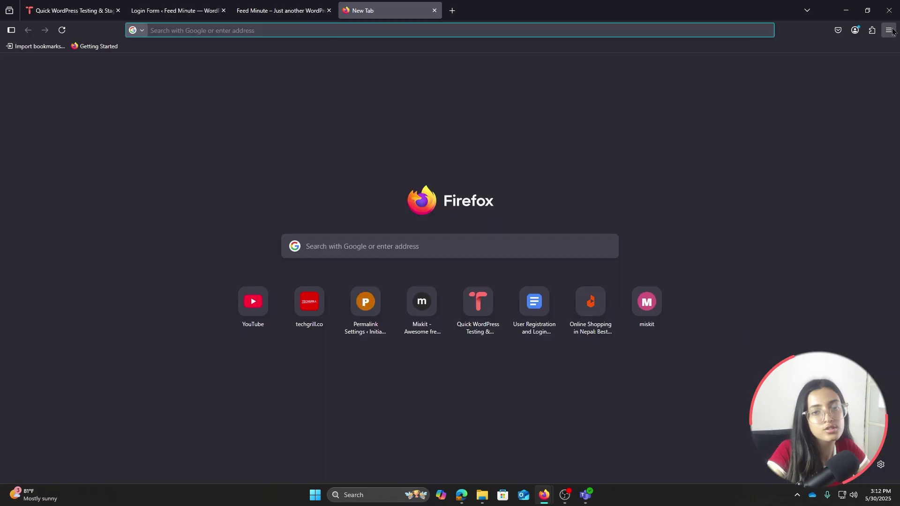
left_click(891, 30)
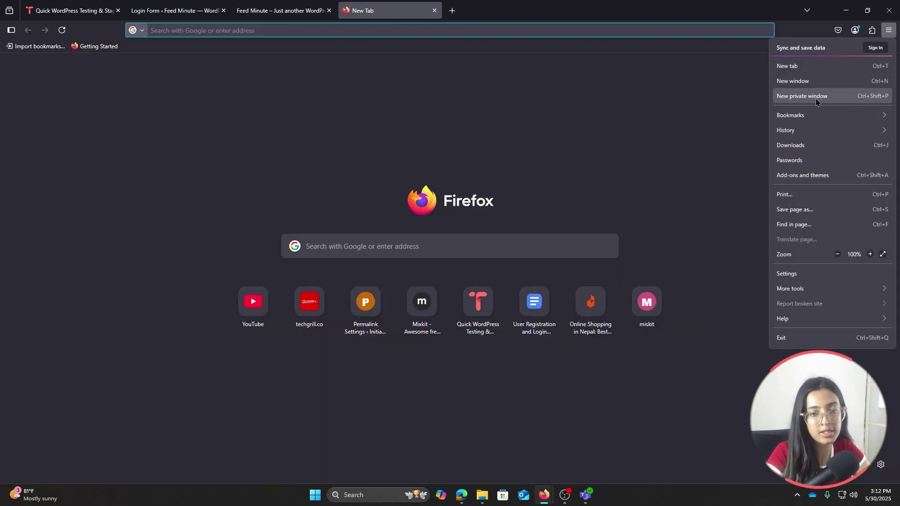
- In a new private window, visit the site's Login and Registration pages, ending on Registration
left_click(803, 96)
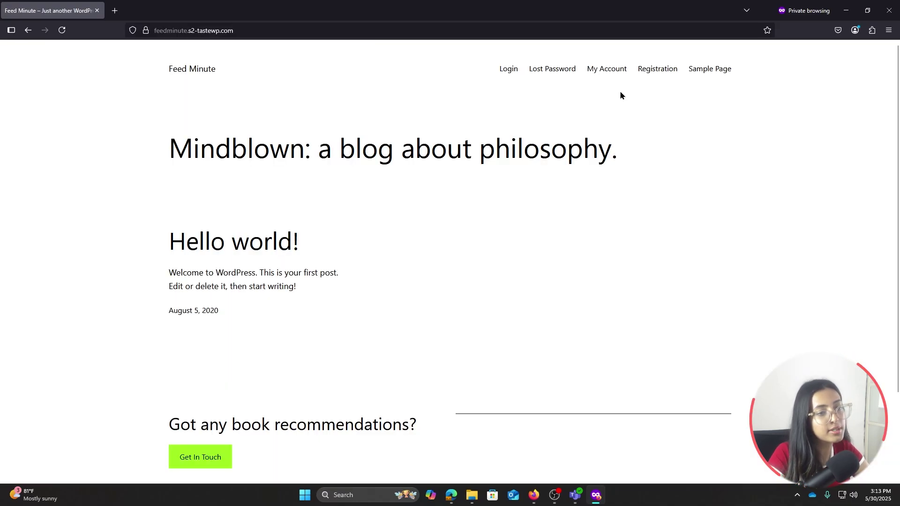
left_click(502, 69)
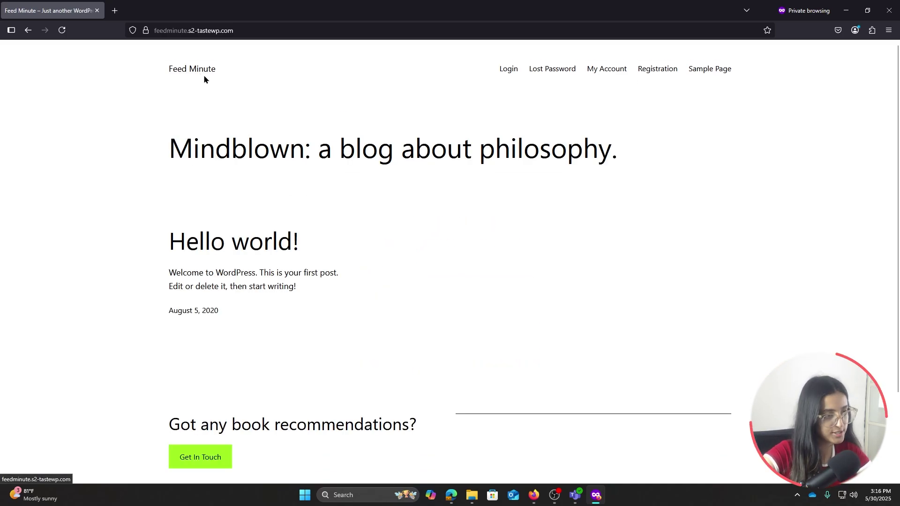
left_click(659, 70)
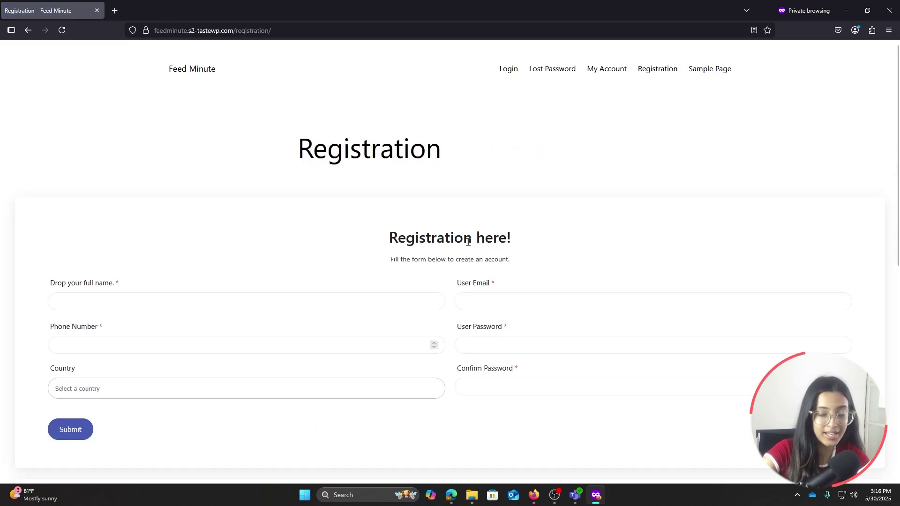
left_click(508, 70)
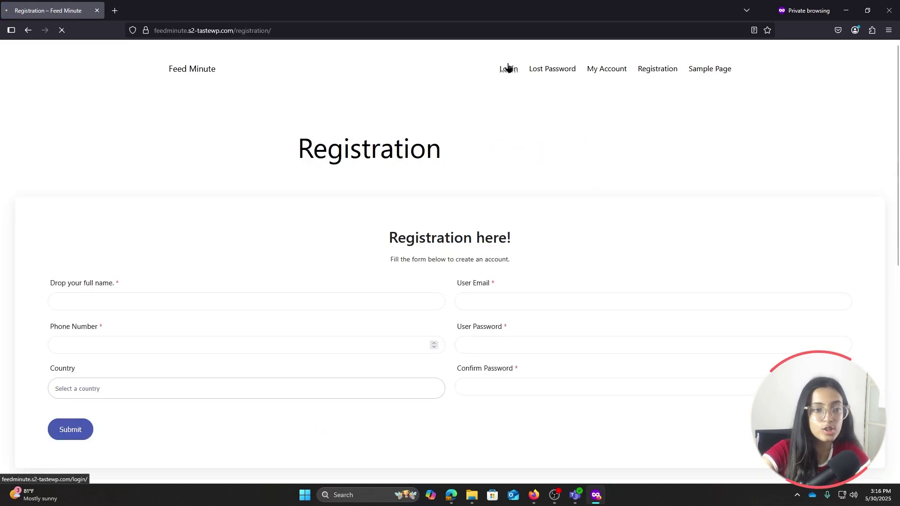
left_click(657, 70)
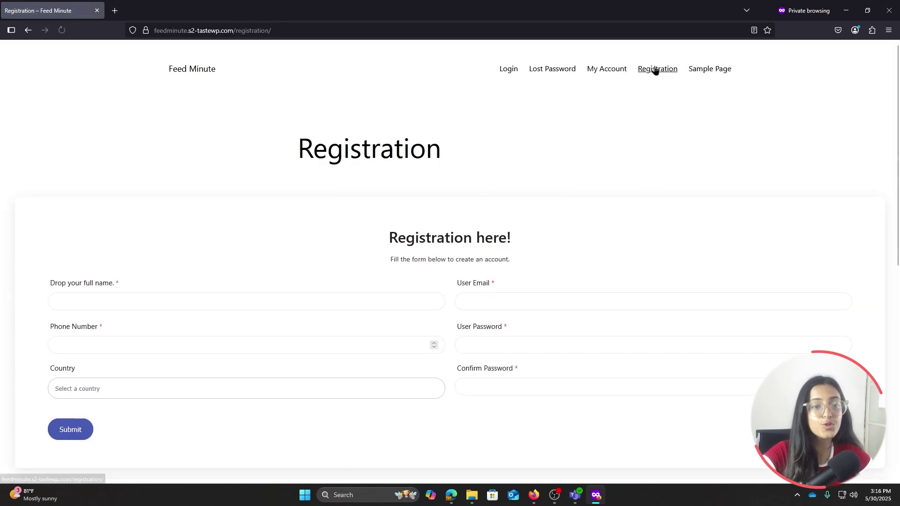
- Fill in the new user's full name, email, phone number and password on the sign-up form
left_click(266, 299)
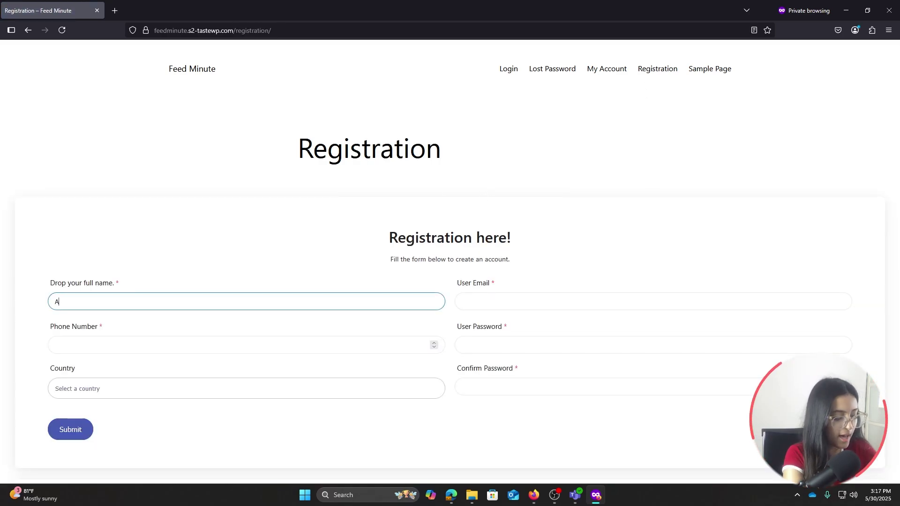
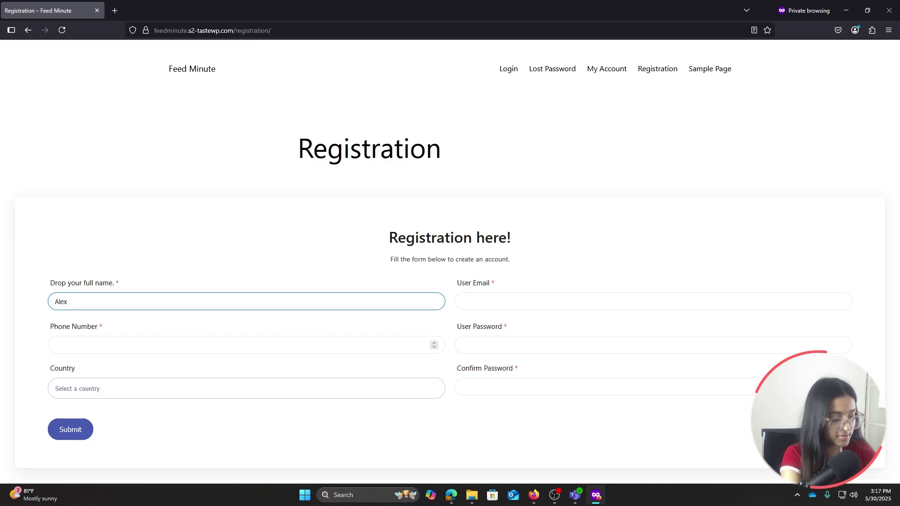
left_click(495, 301)
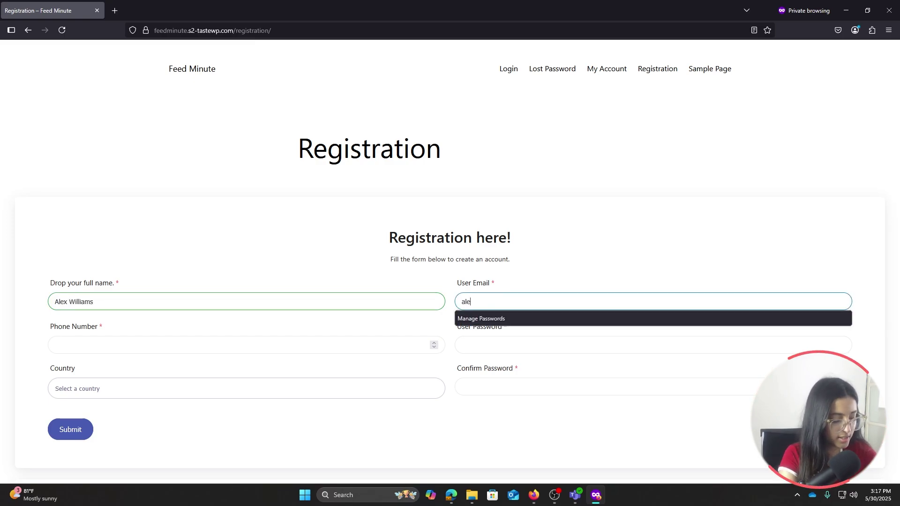
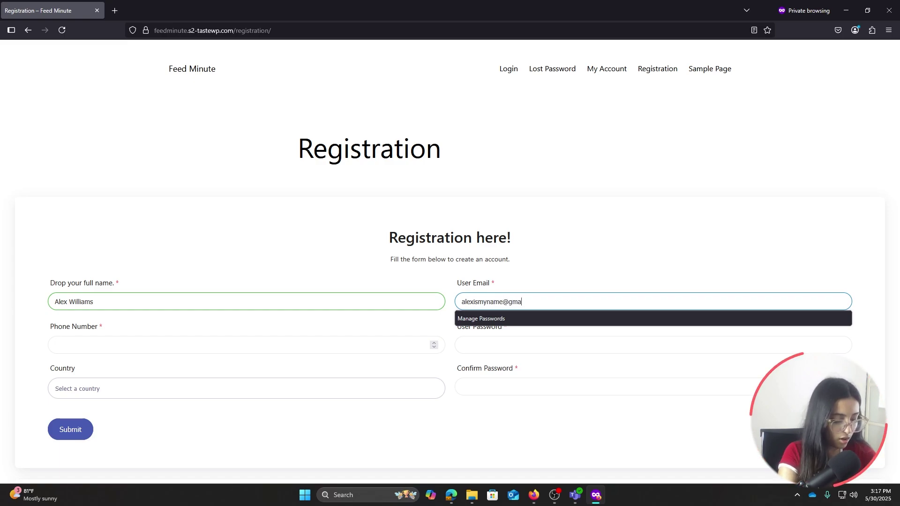
left_click(256, 349)
type("98")
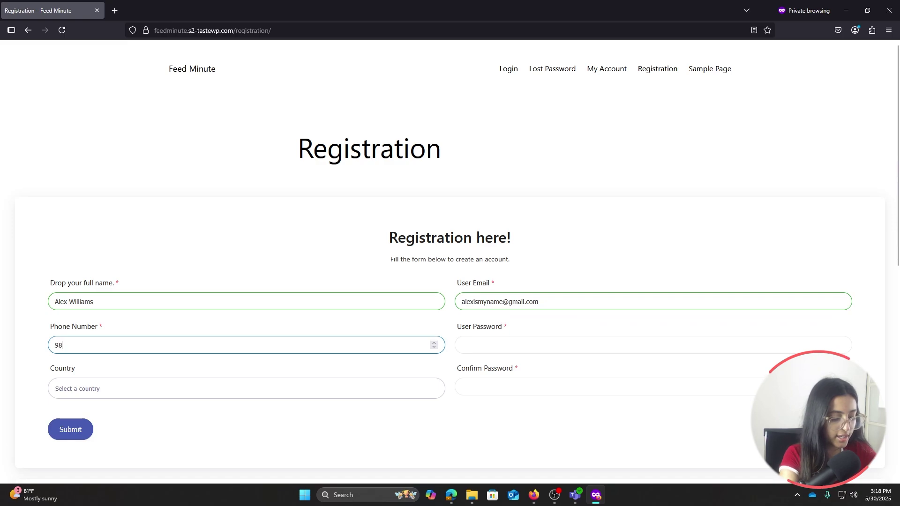
type("765432")
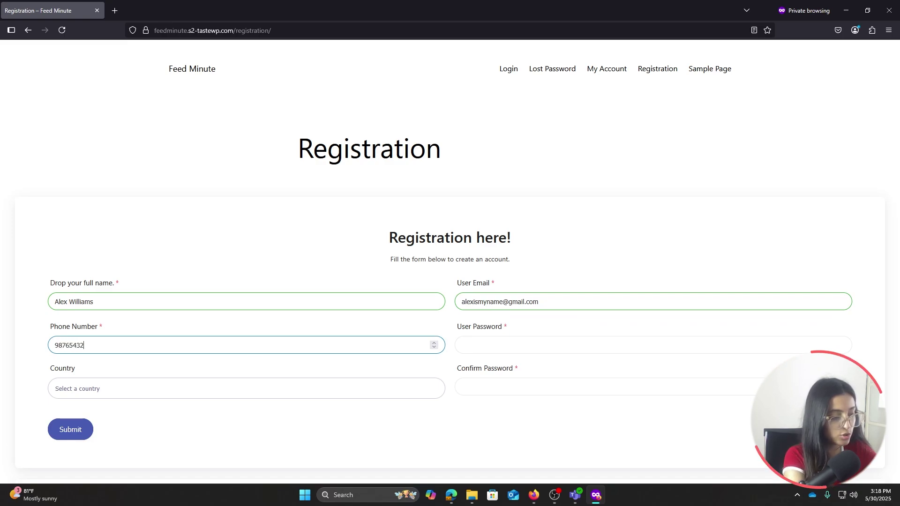
type("1")
left_click(484, 352)
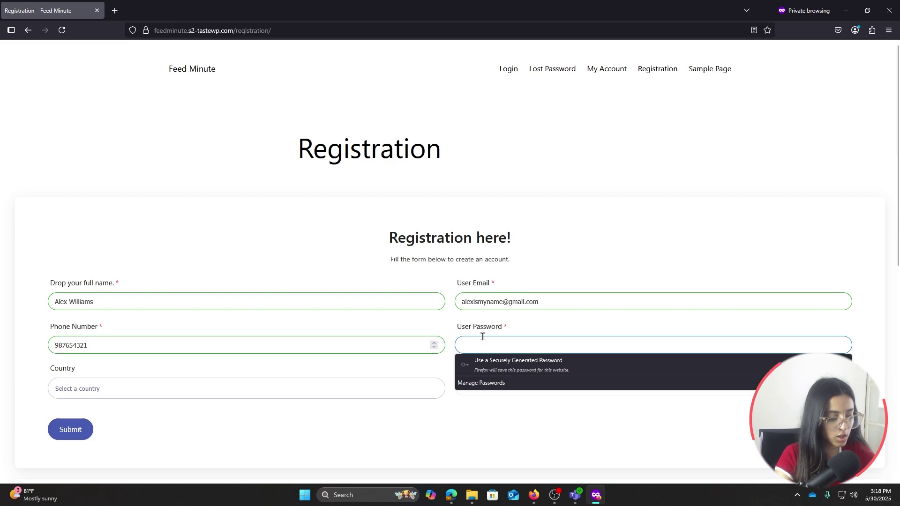
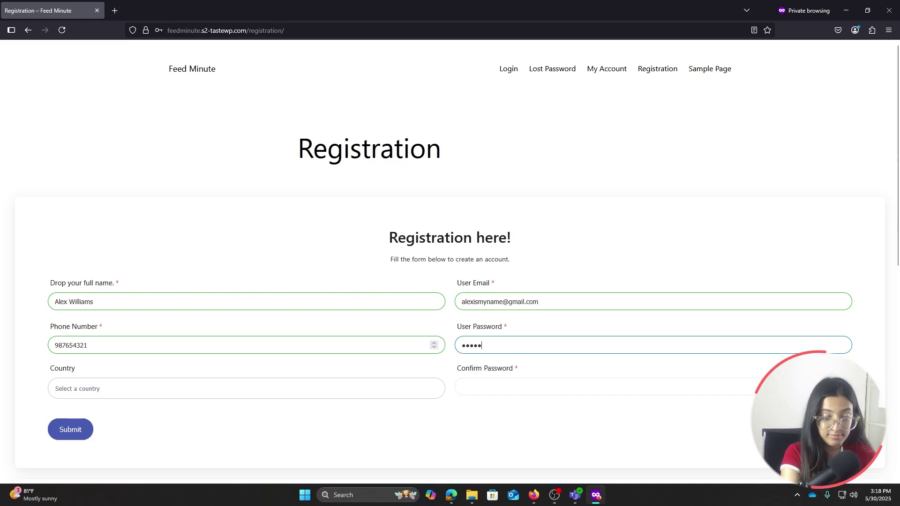
- Choose Italy as the country, confirm the password and submit the registration
left_click(213, 388)
scroll(202, 277, "down", 7)
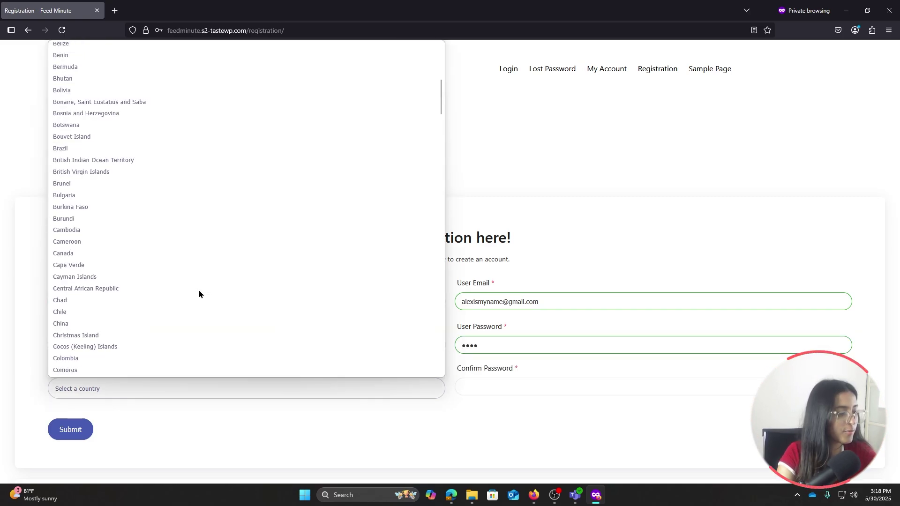
scroll(198, 289, "down", 15)
left_click(199, 224)
left_click(535, 385)
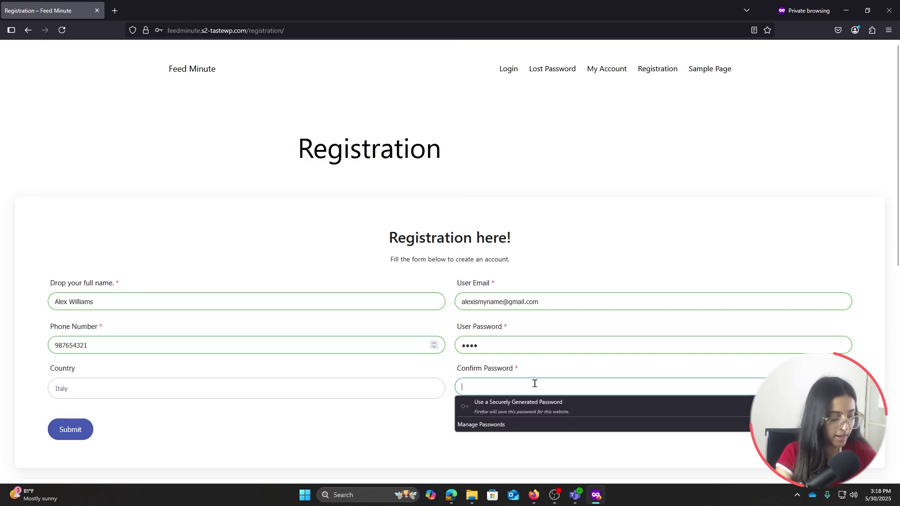
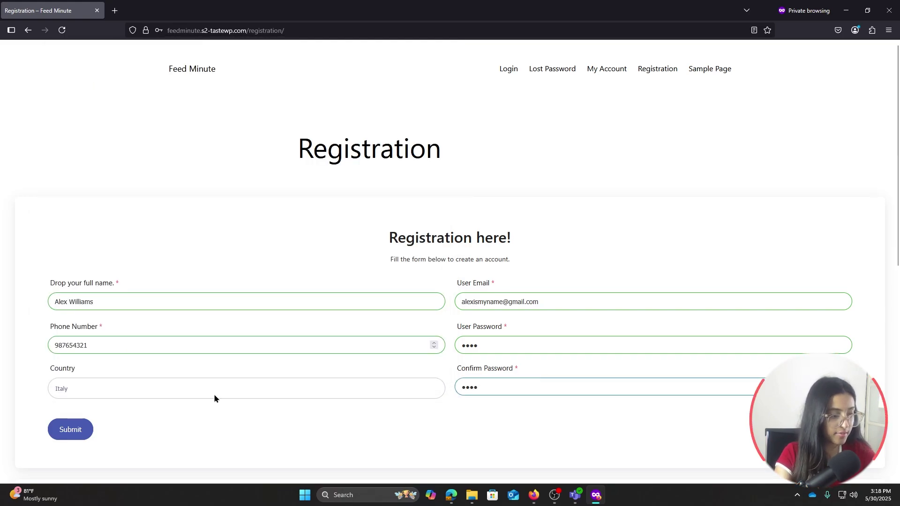
left_click(70, 430)
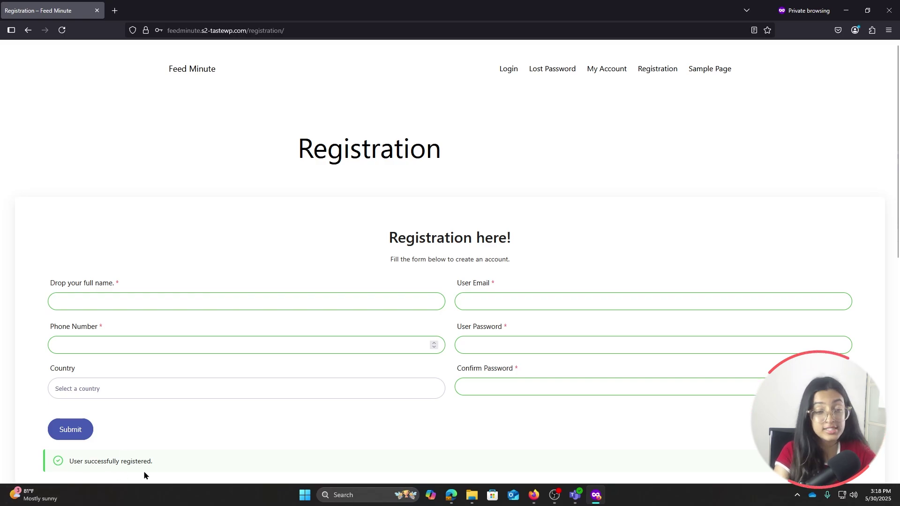
- Log in with the new user's email and password, Remember Me ticked, then close the private window
left_click(513, 74)
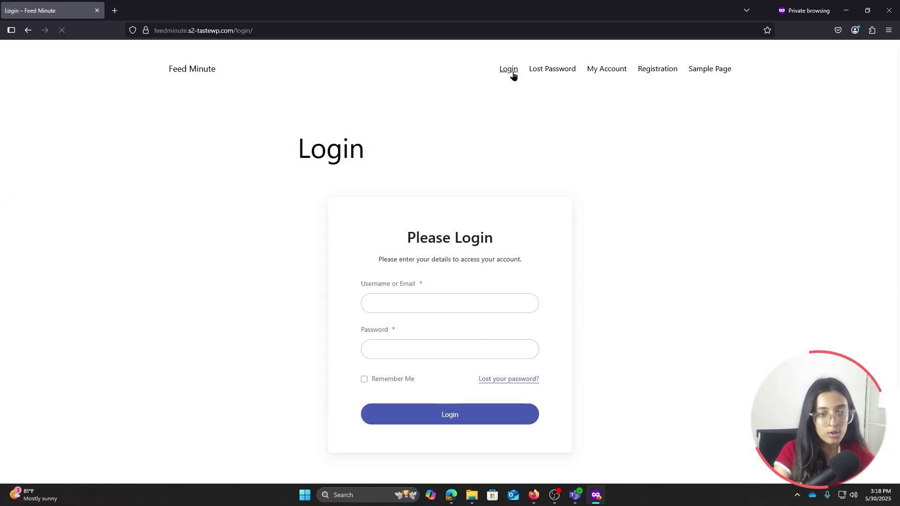
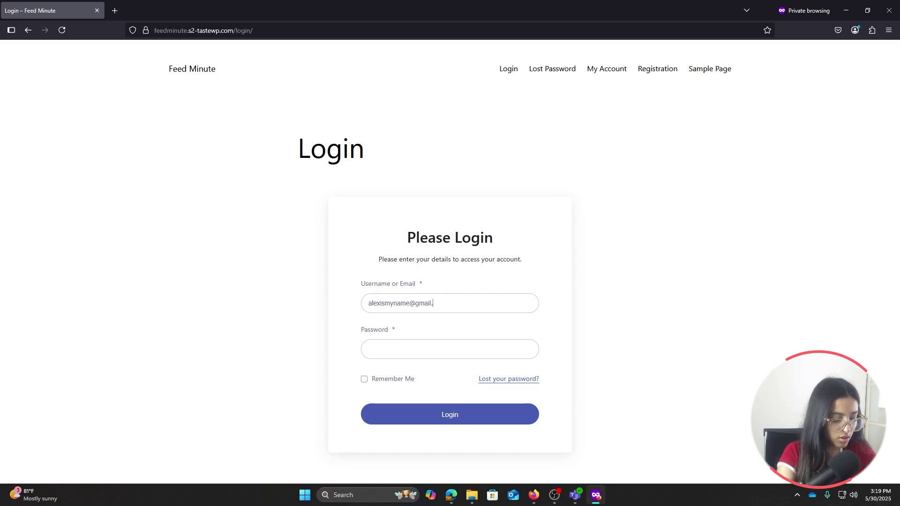
left_click(418, 346)
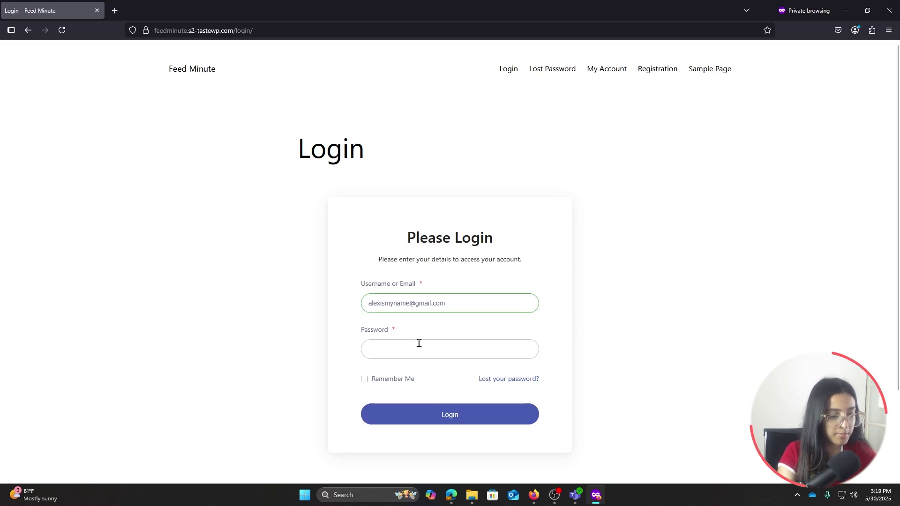
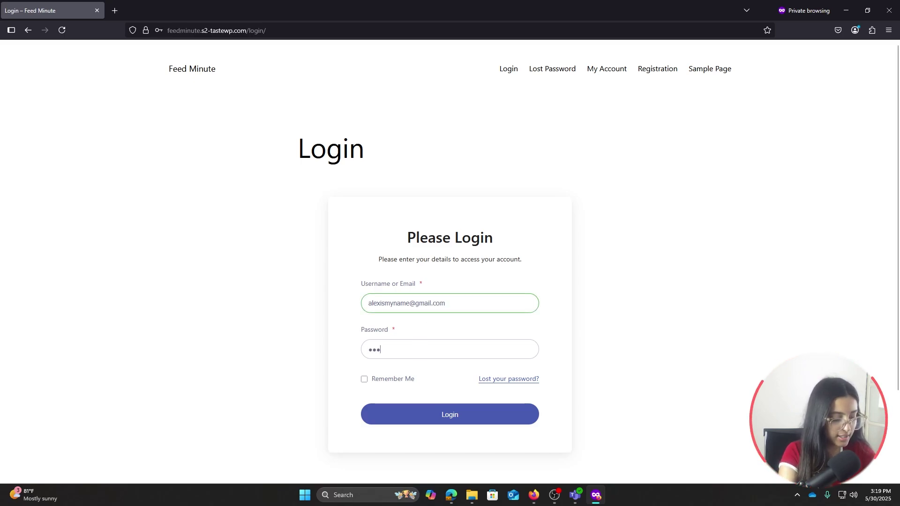
left_click(364, 379)
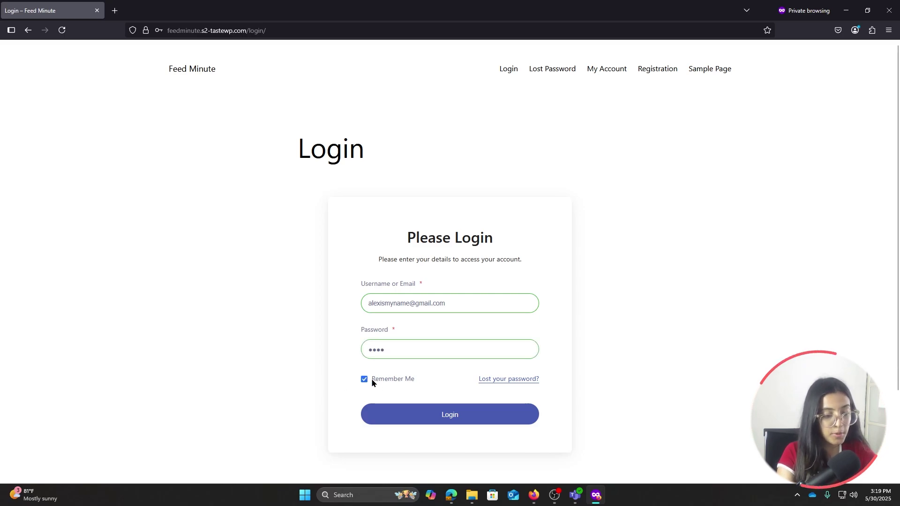
left_click(483, 417)
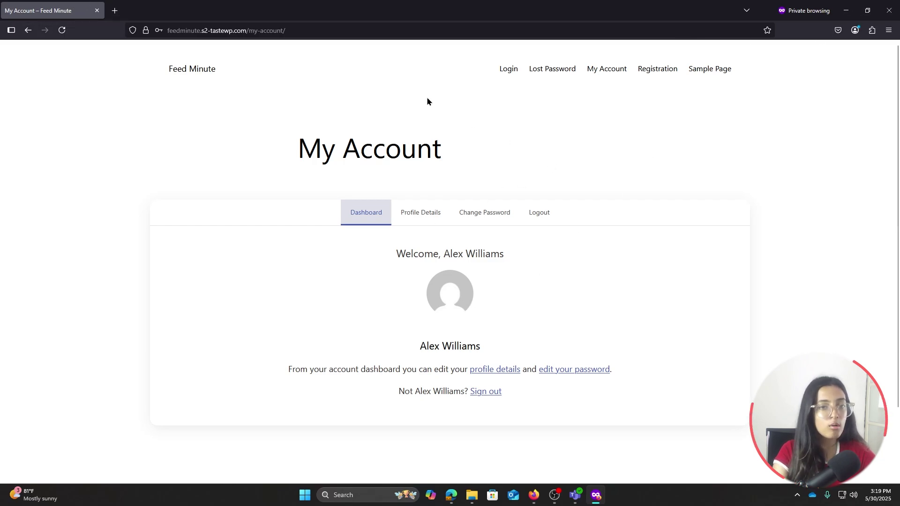
left_click(97, 10)
- Go to User Registration Settings and open the General section
left_click(171, 10)
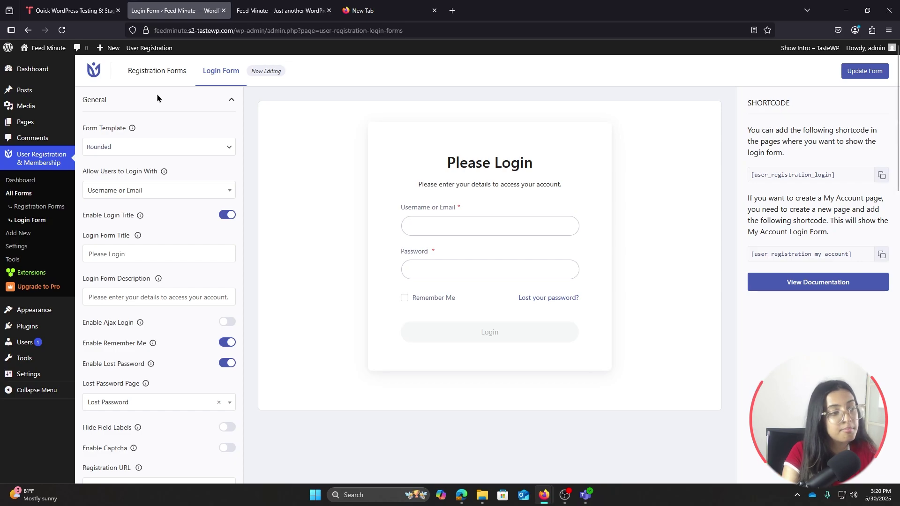
left_click(45, 158)
right_click(49, 159)
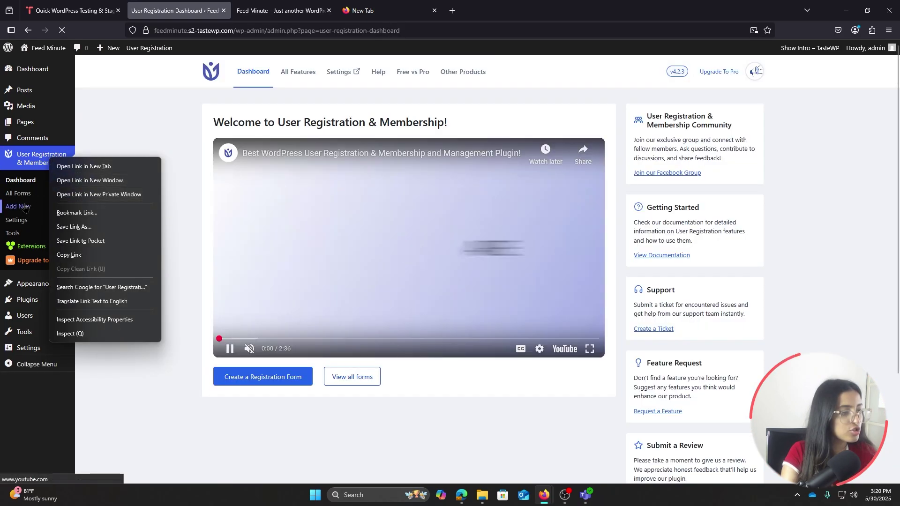
left_click(16, 220)
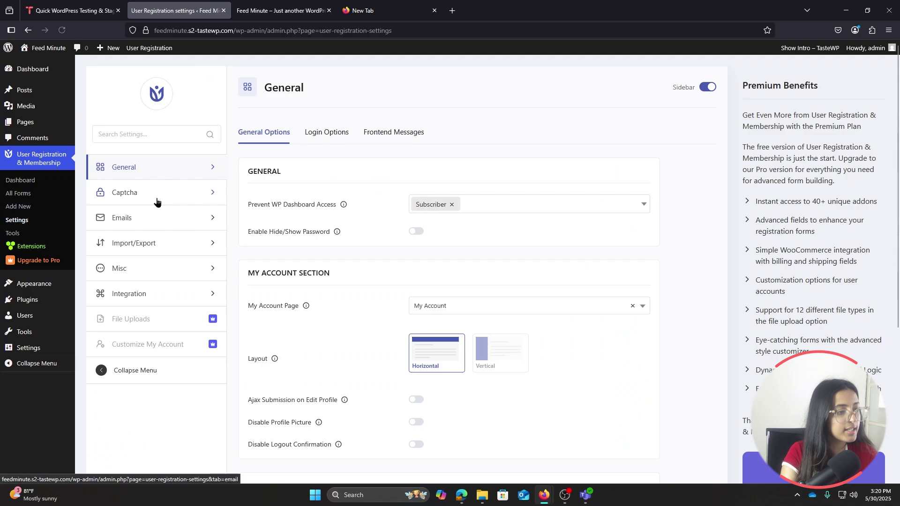
left_click(199, 171)
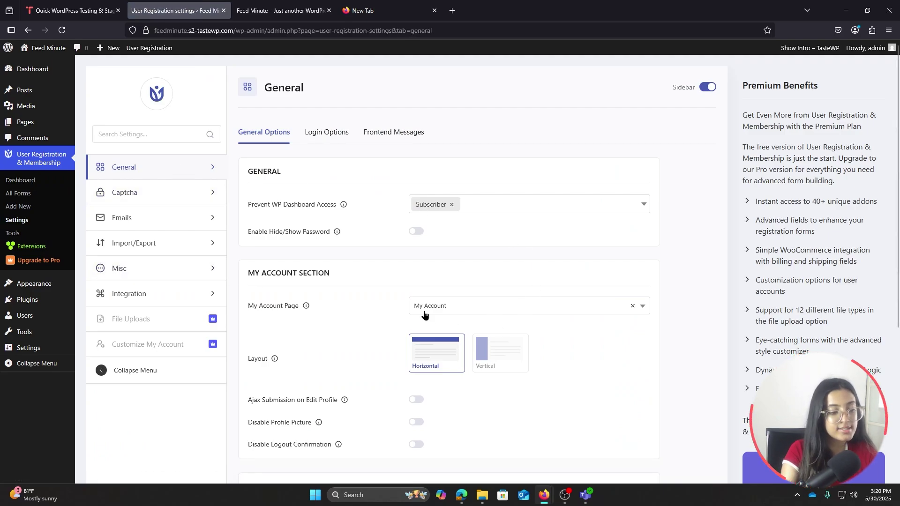
scroll(424, 314, "down", 3)
scroll(424, 310, "up", 1)
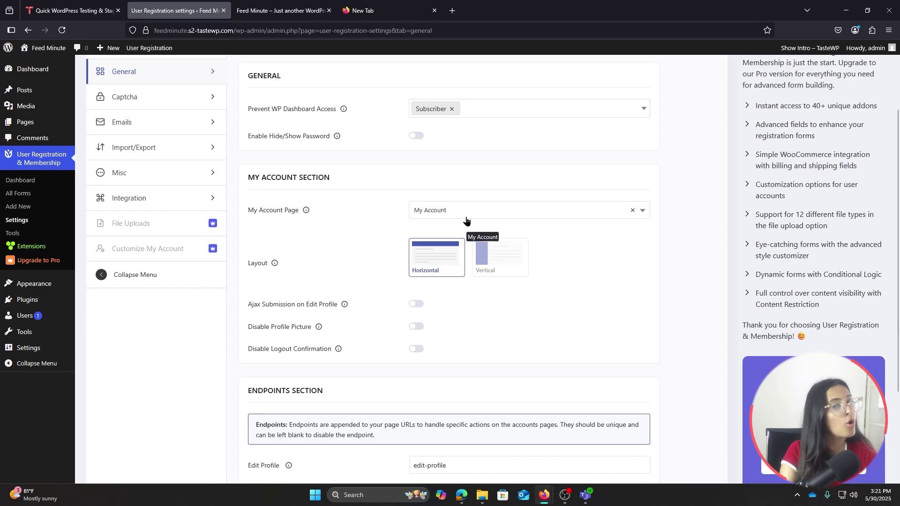
- Keep My Account as the account page, switch the layout to Vertical, and save changes
left_click(568, 209)
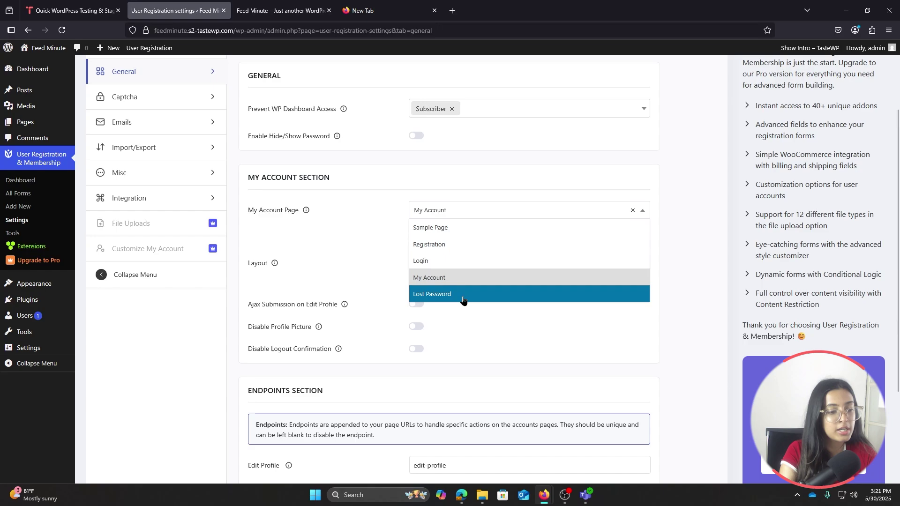
left_click(251, 272)
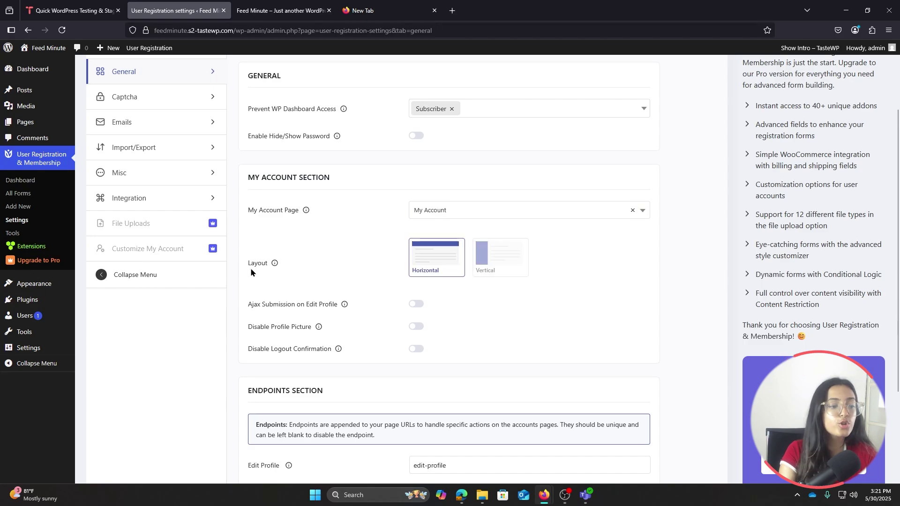
left_click(513, 257)
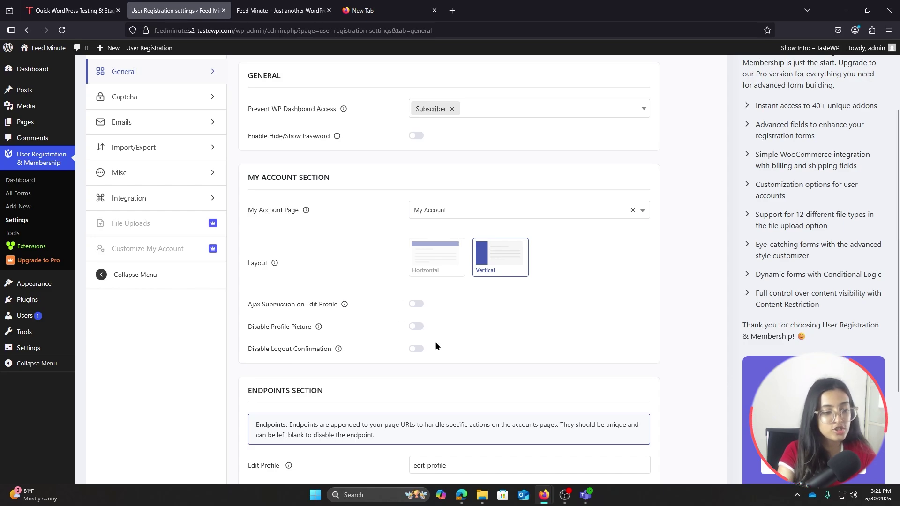
scroll(351, 290, "down", 3)
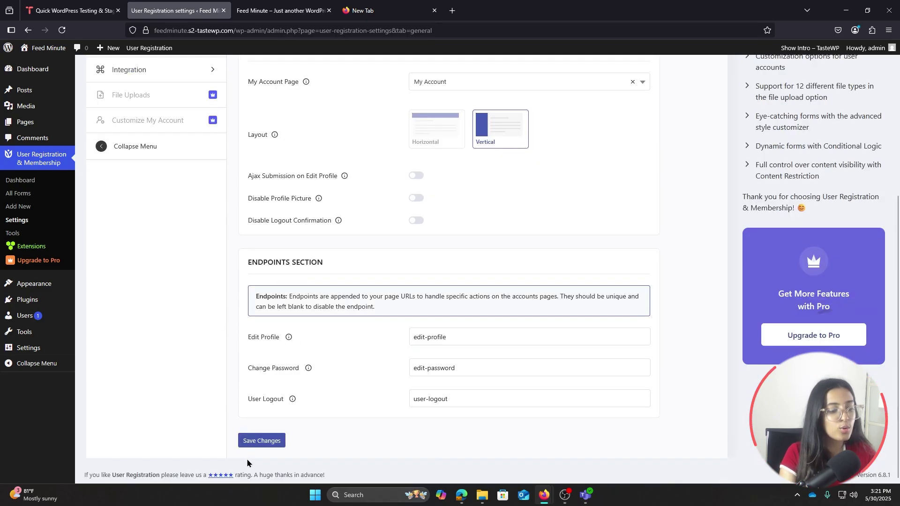
left_click(269, 440)
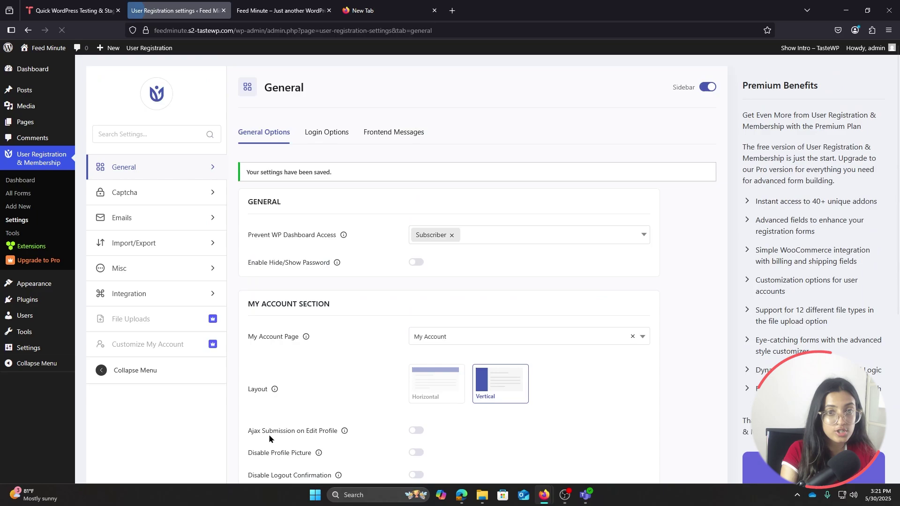
scroll(217, 232, "down", 3)
scroll(338, 302, "down", 3)
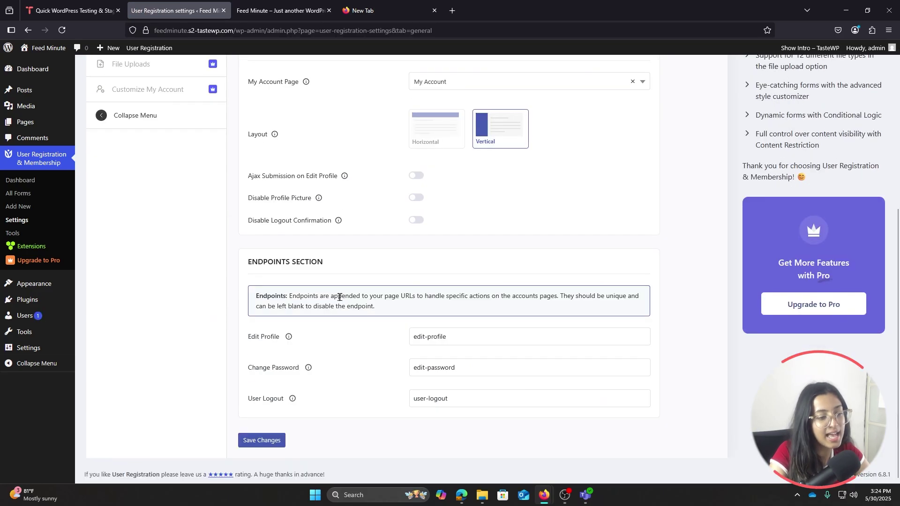
scroll(339, 300, "up", 4)
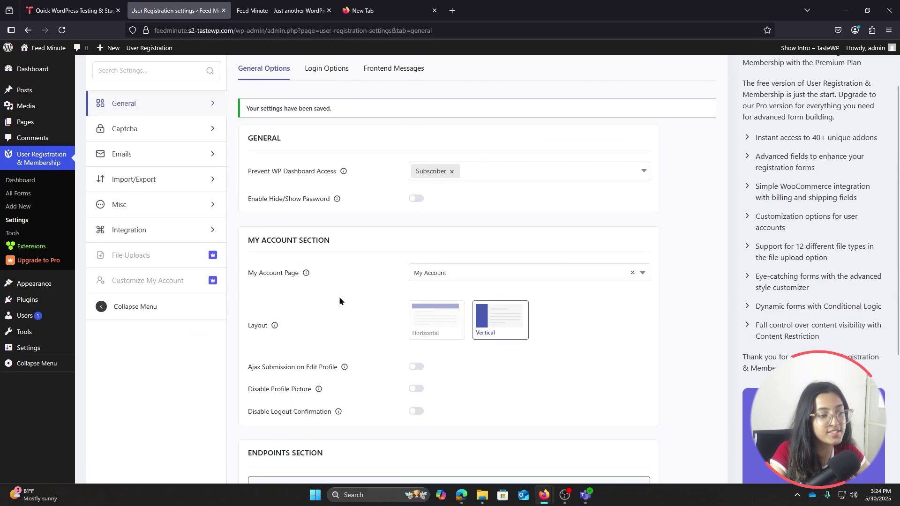
- On the Feed Minute site, view Registration, Login and the vertical My Account page, then return to Registration
left_click(285, 11)
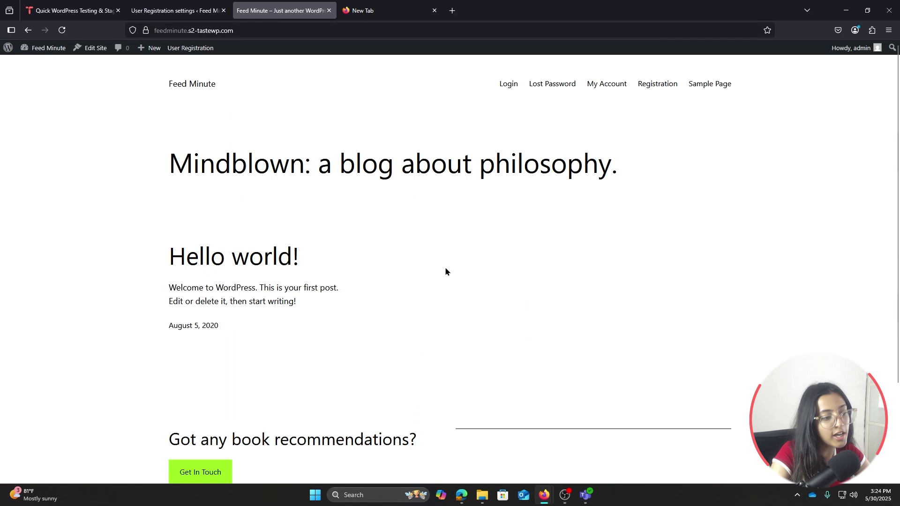
left_click(649, 88)
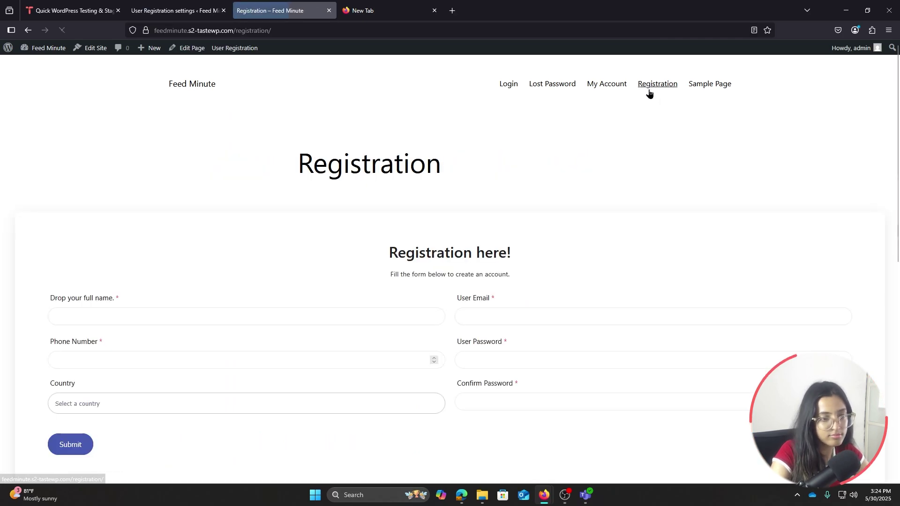
left_click(508, 85)
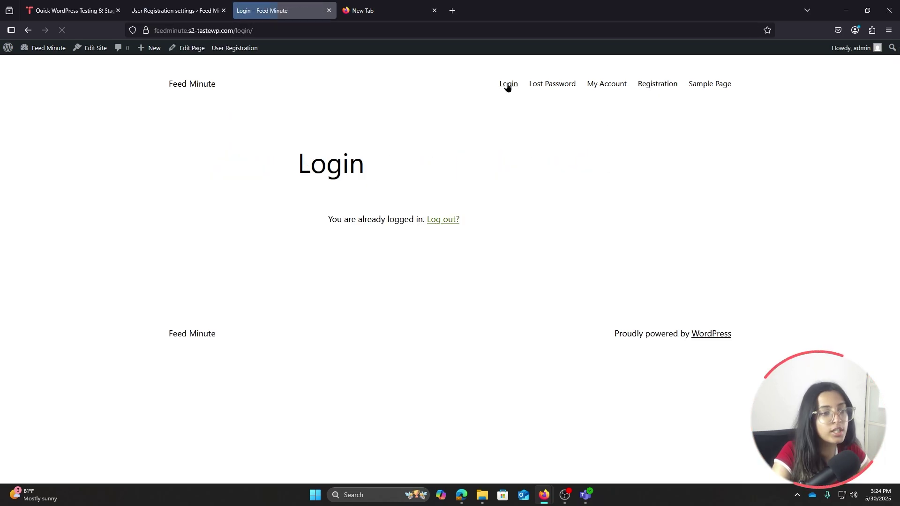
left_click(605, 86)
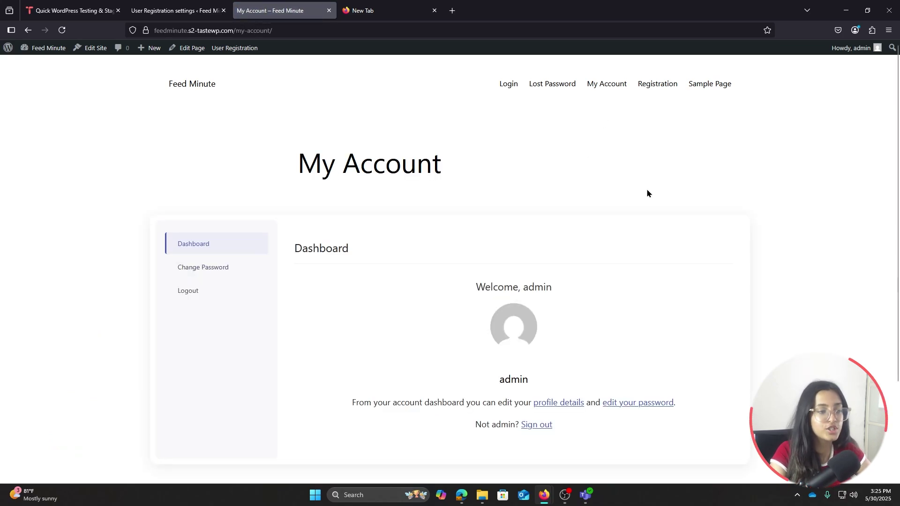
scroll(437, 253, "down", 3)
scroll(437, 254, "up", 3)
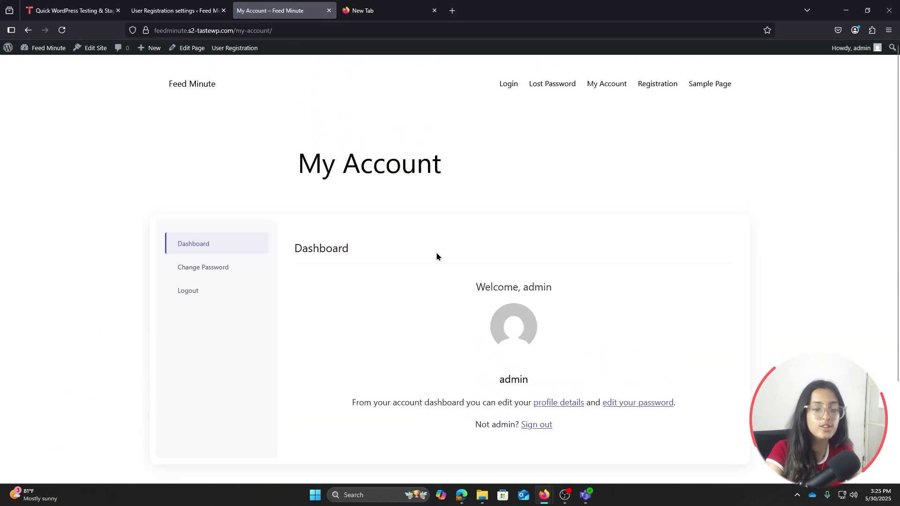
left_click(642, 90)
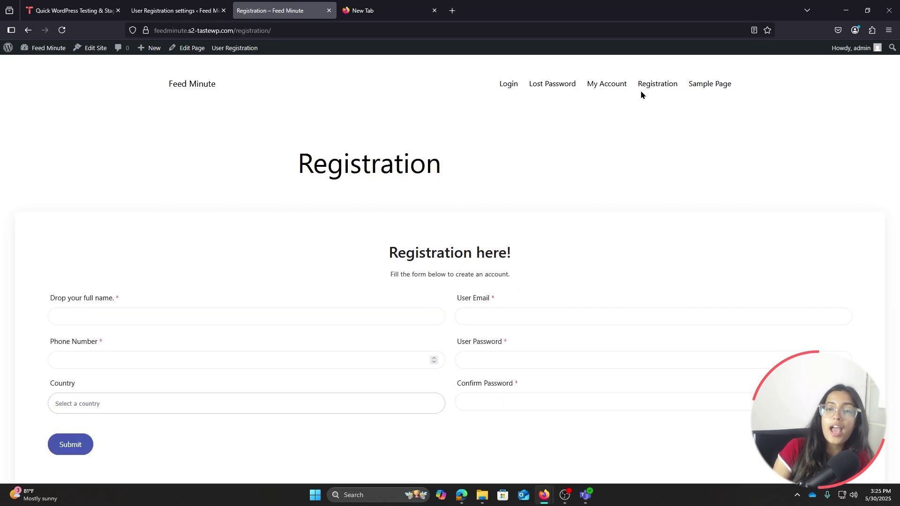